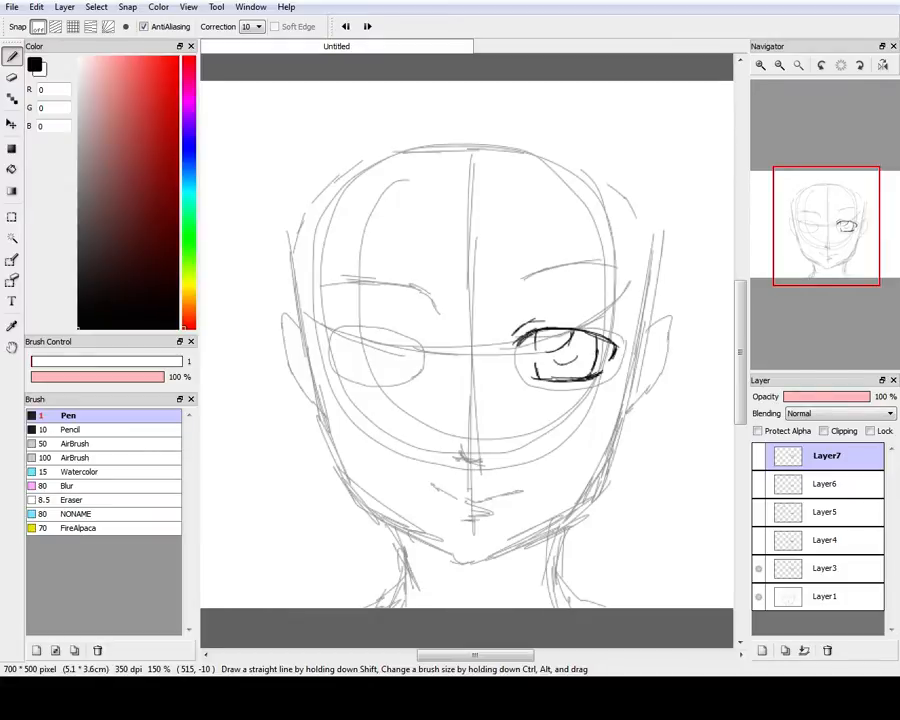
Undo the merge that removed Layer2 and make Layer3 the active layer
click(810, 232)
scroll(406, 320, up, 1)
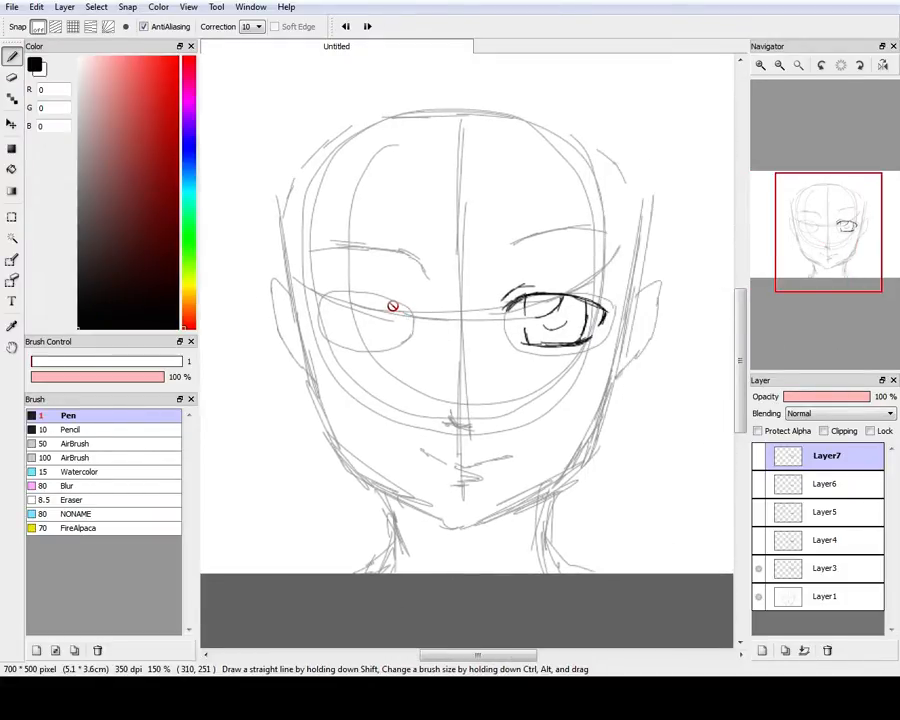
scroll(390, 304, up, 1)
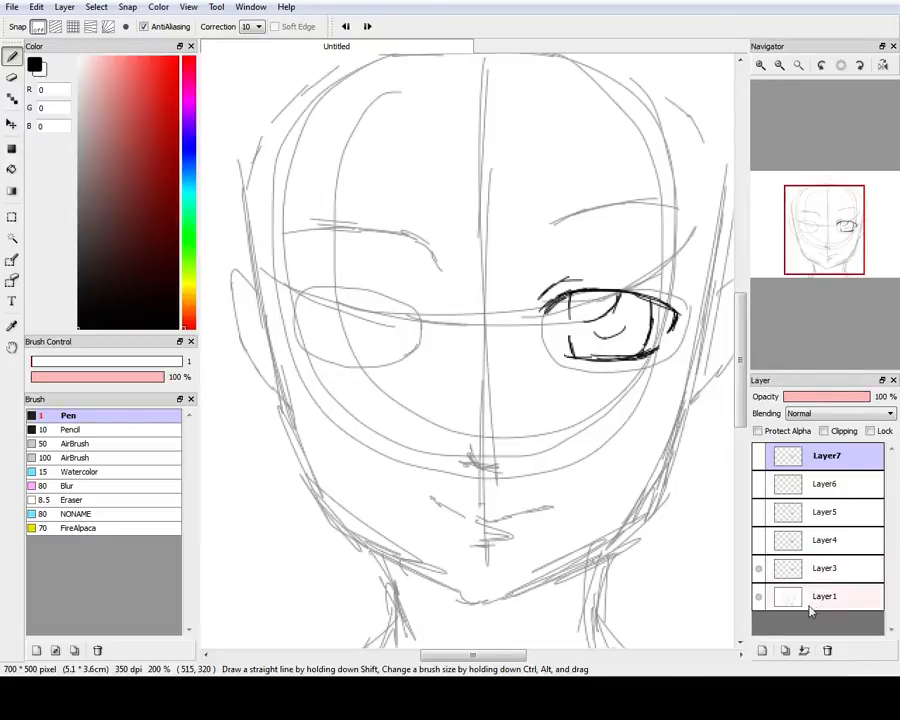
key(ctrl+z)
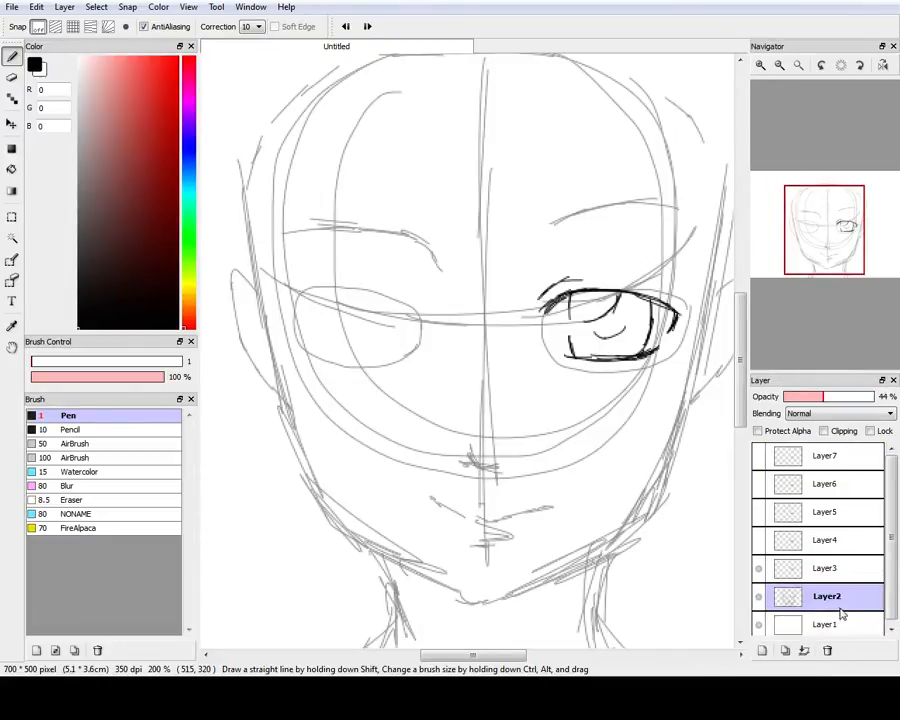
click(851, 563)
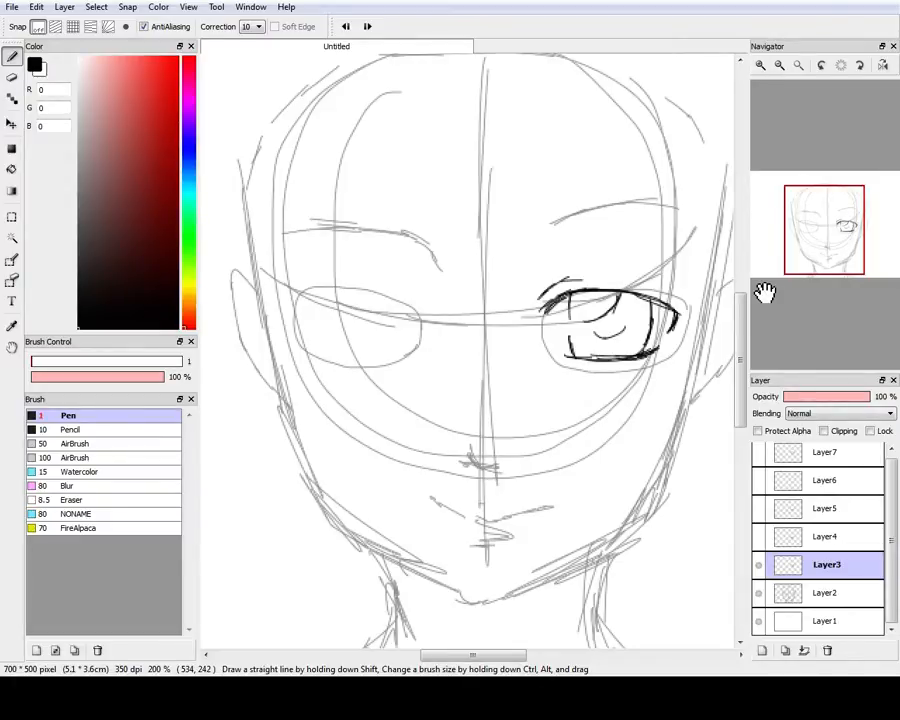
Preview the eye sketches on Layer4, Layer5 and Layer6 by showing the layers and hiding them again
click(758, 537)
click(758, 508)
click(758, 480)
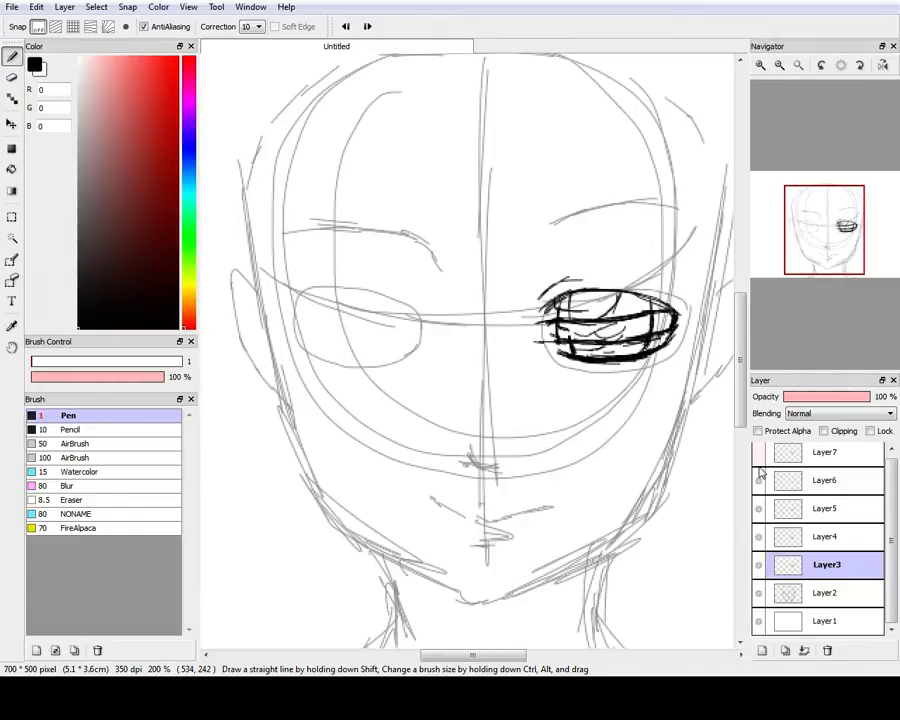
click(758, 480)
click(758, 508)
click(758, 537)
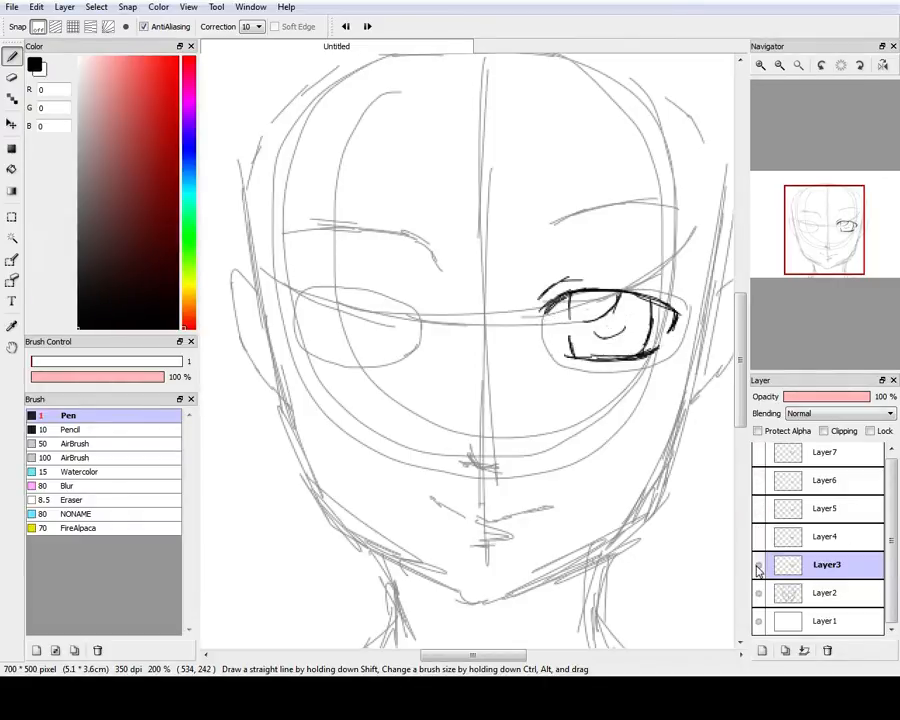
Sketch the missing open eye on Layer3 in a mirrored view, with upper and lower lids, iris, pupil, highlight and lid crease
click(884, 66)
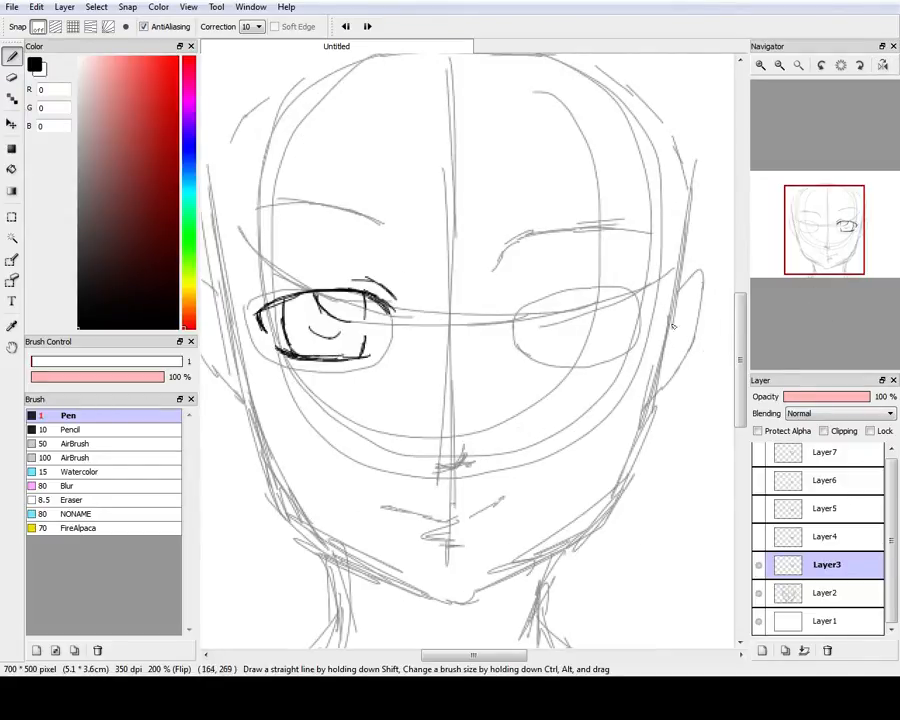
scroll(672, 326, down, 2)
scroll(562, 321, up, 2)
mouse_move(523, 314)
mouse_down()
mouse_move(603, 300)
mouse_move(571, 301)
mouse_move(610, 302)
mouse_move(638, 320)
mouse_up()
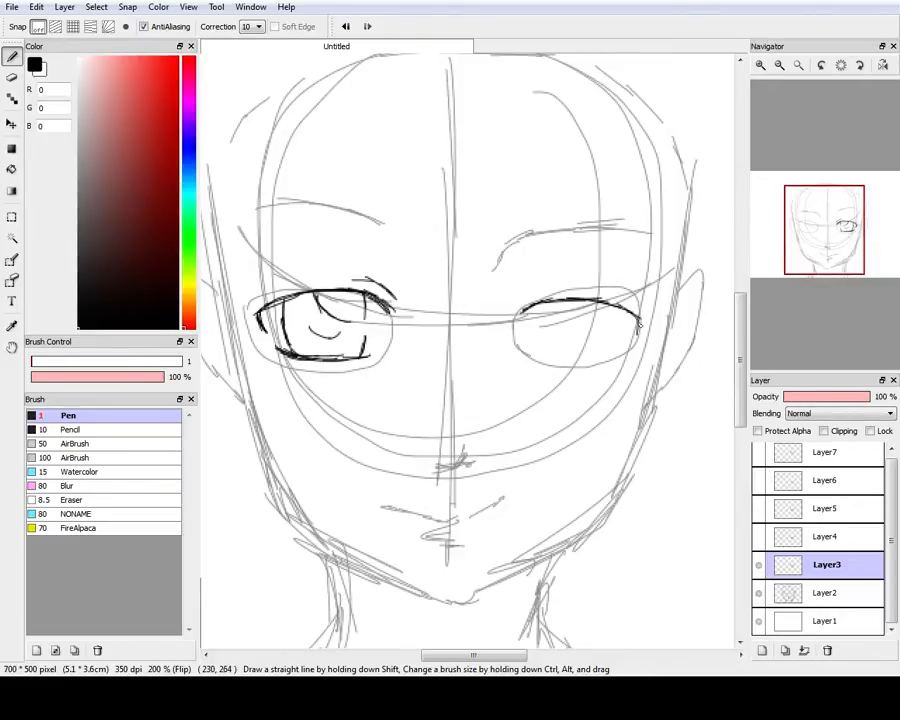
drag(537, 352, 609, 362)
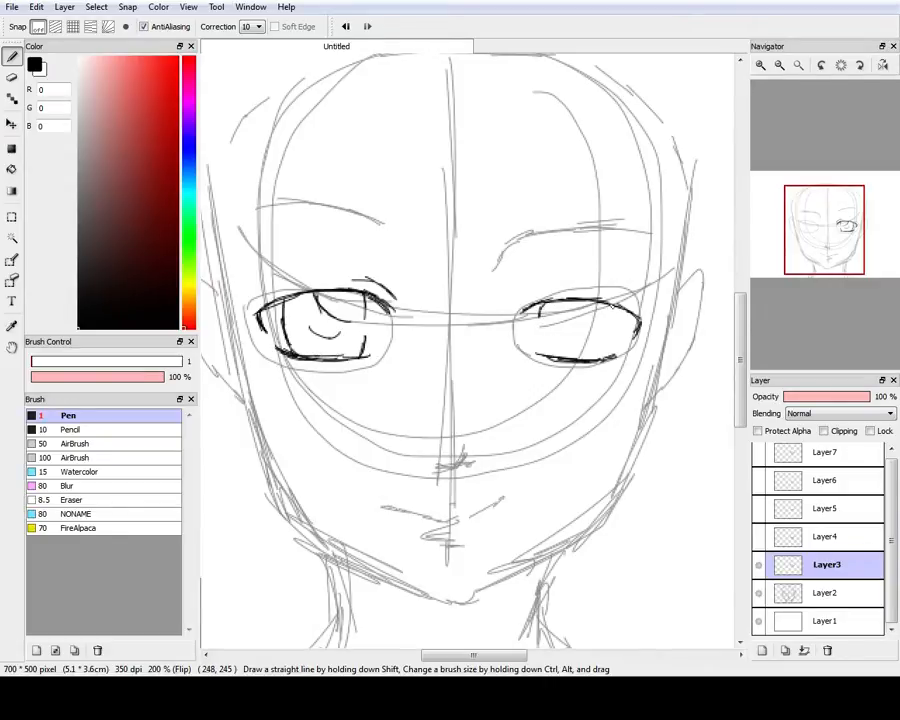
drag(618, 308, 614, 355)
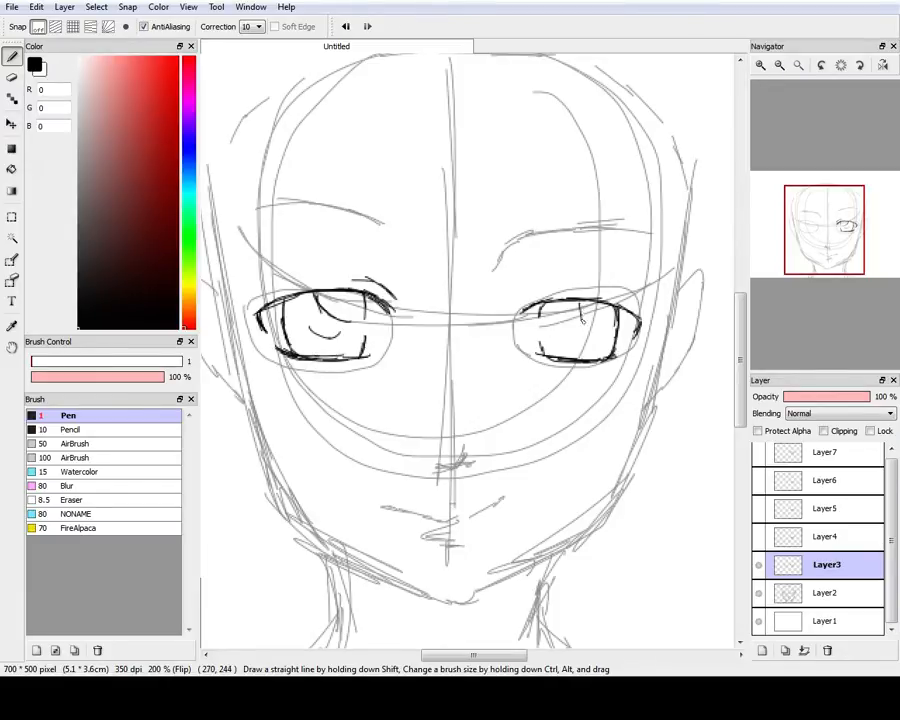
mouse_move(581, 305)
mouse_down()
mouse_move(608, 332)
mouse_move(565, 337)
mouse_move(588, 335)
mouse_up()
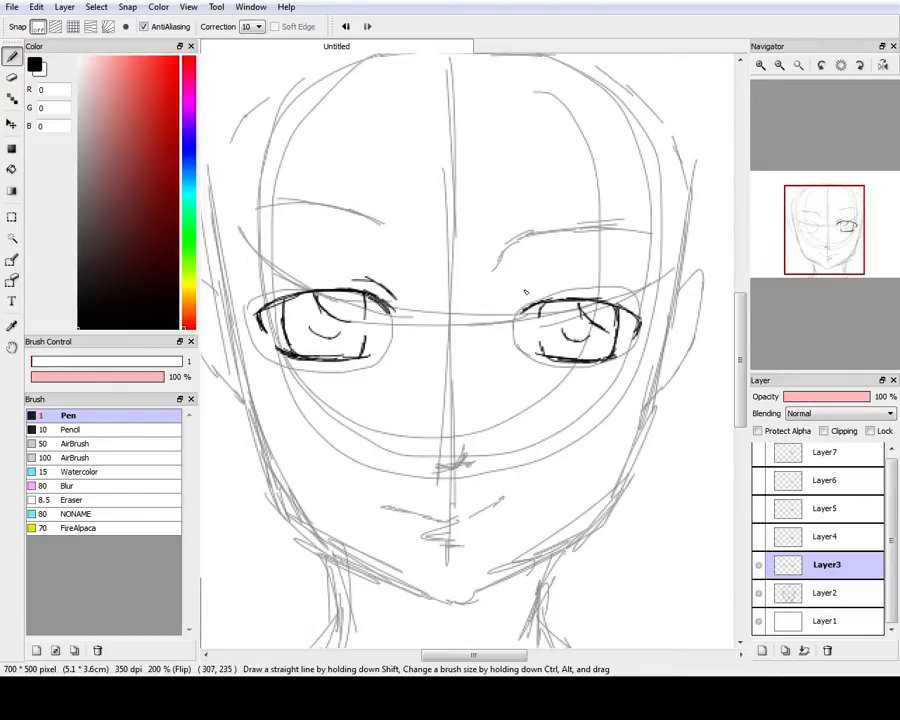
drag(523, 296, 559, 281)
Restore the unmirrored view, thicken the new eye's upper lash line and extend its outer corner into a point
click(882, 65)
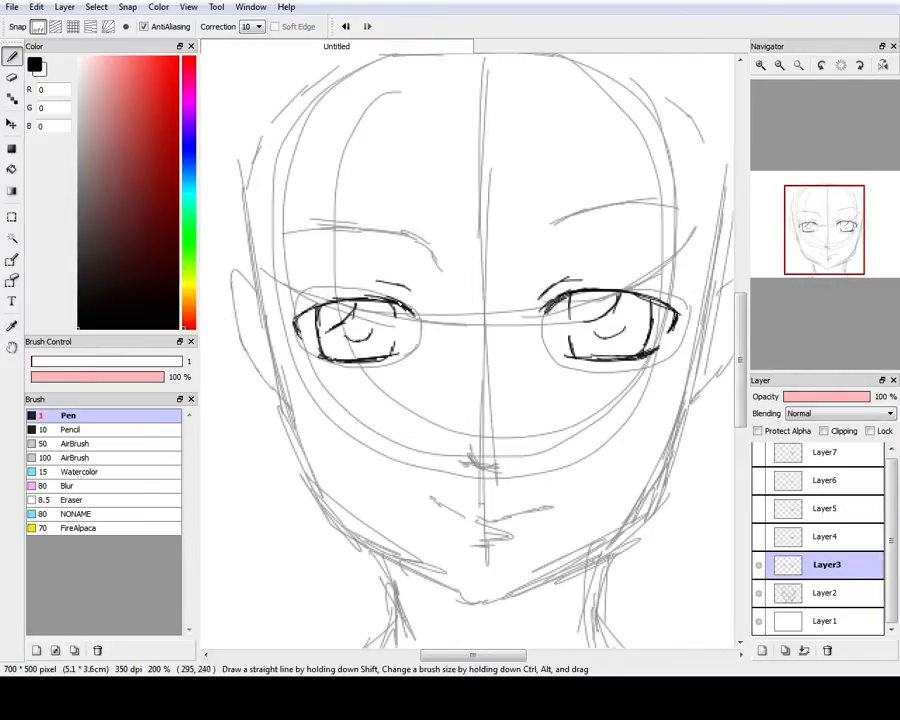
mouse_move(404, 312)
mouse_down()
mouse_move(384, 292)
mouse_move(284, 324)
mouse_move(410, 296)
mouse_up()
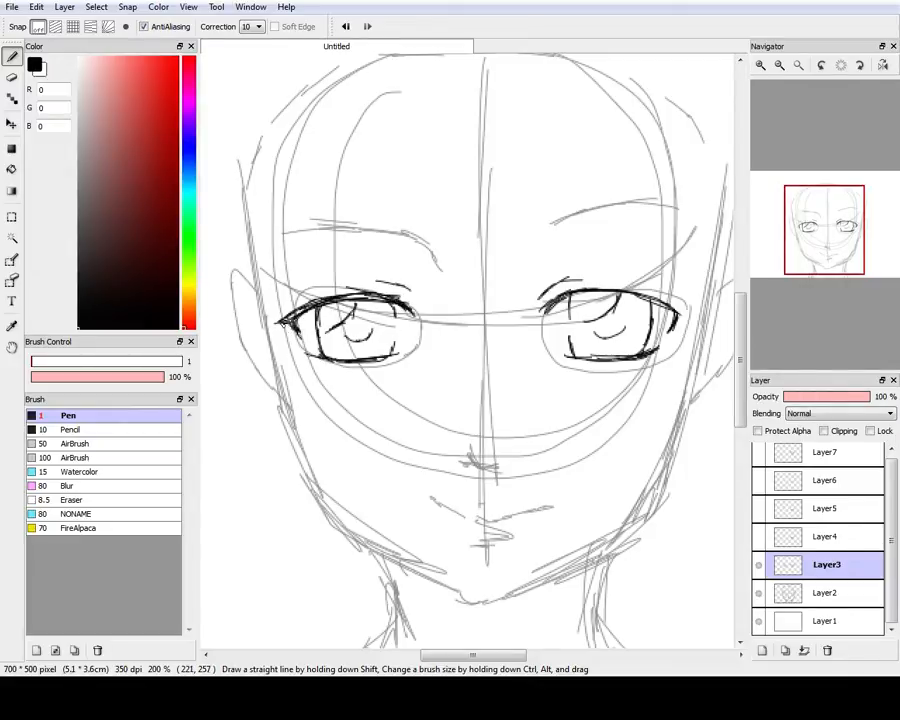
drag(286, 318, 268, 324)
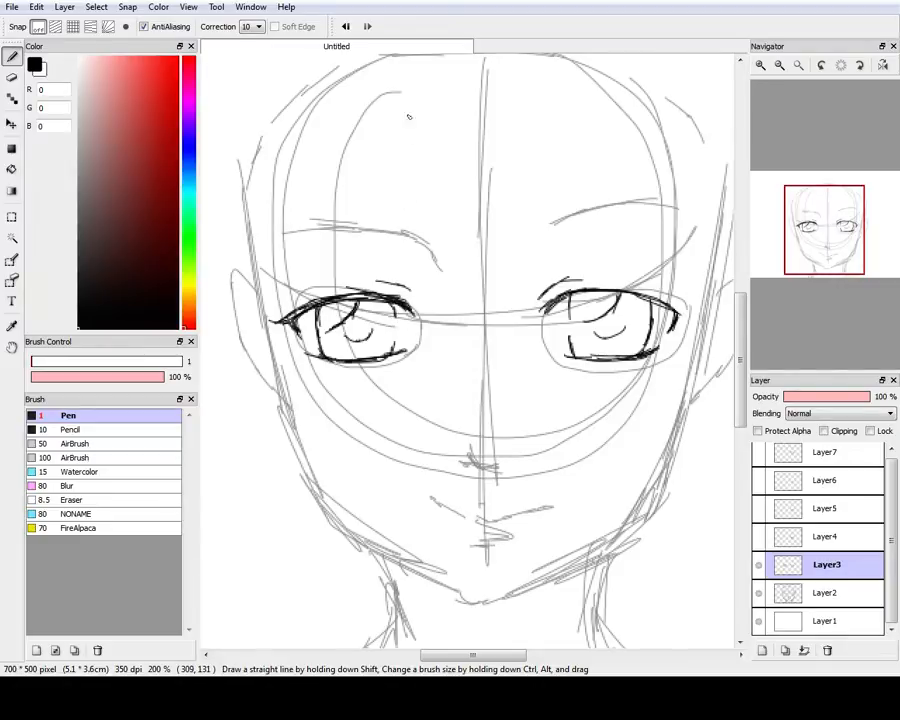
Show Layer4 through Layer7 to check the eye sketches, and hide all of them again except Layer4
click(758, 536)
click(758, 508)
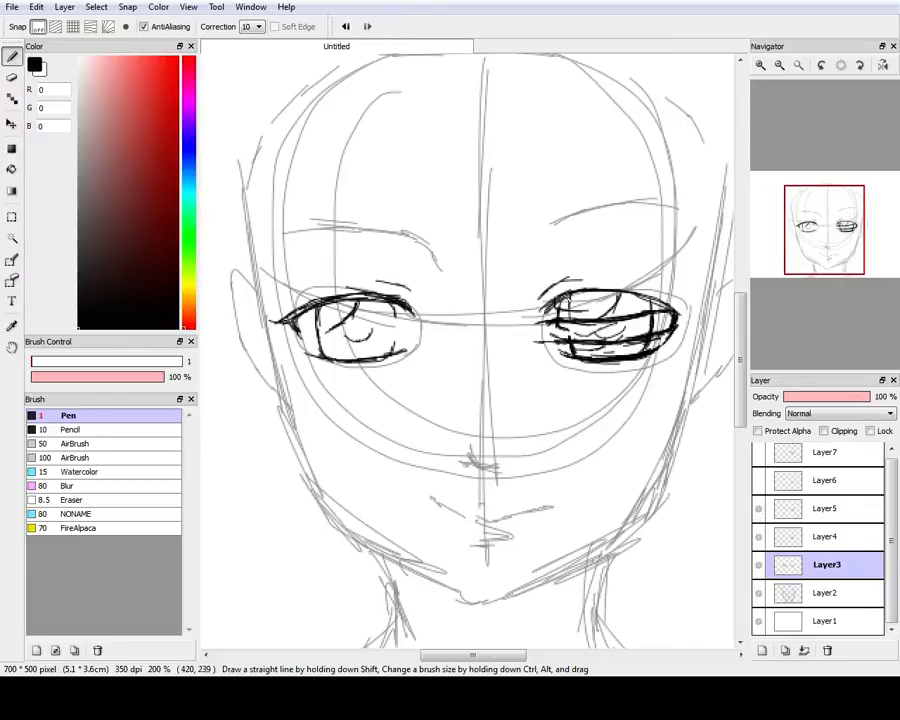
click(758, 481)
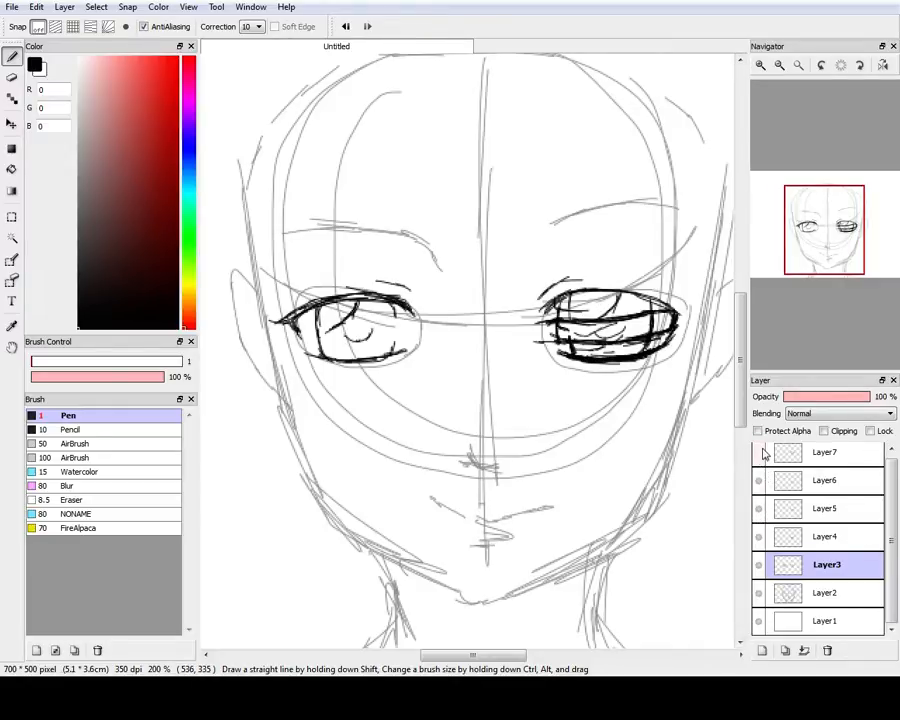
click(758, 452)
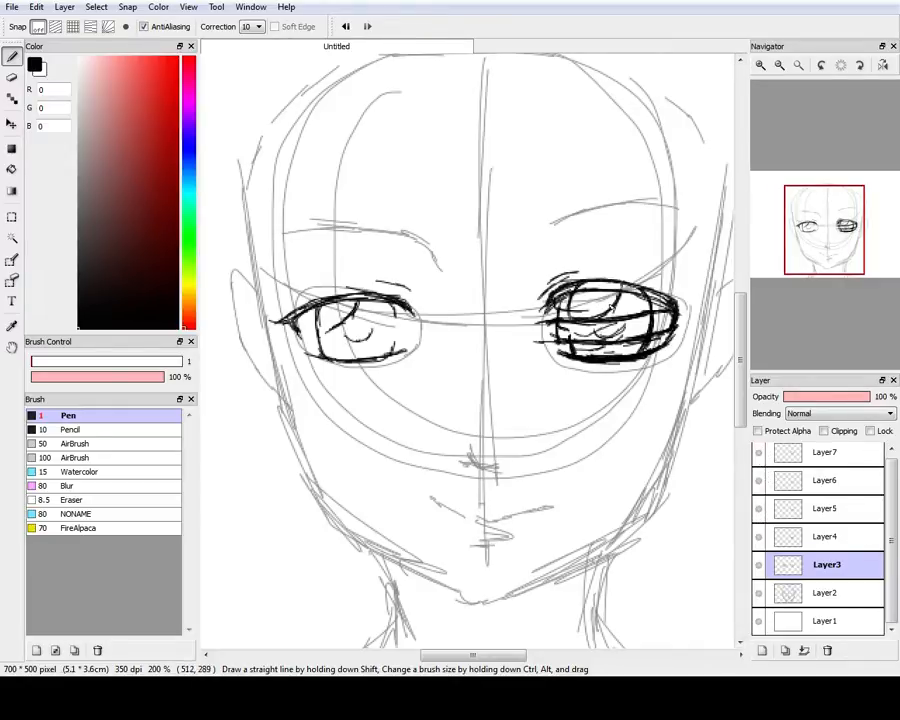
click(759, 453)
click(759, 482)
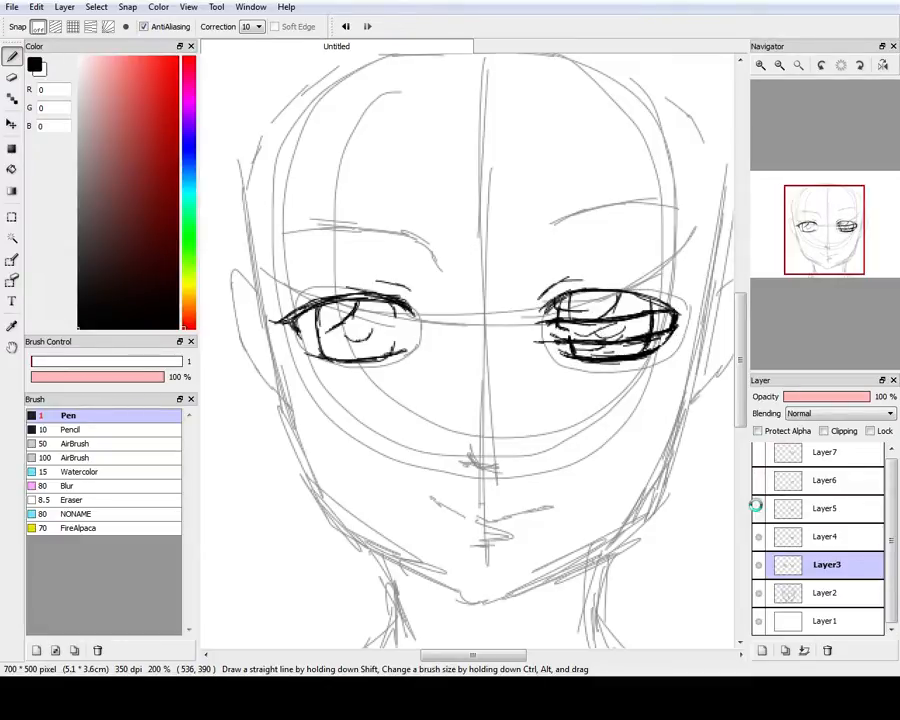
click(757, 508)
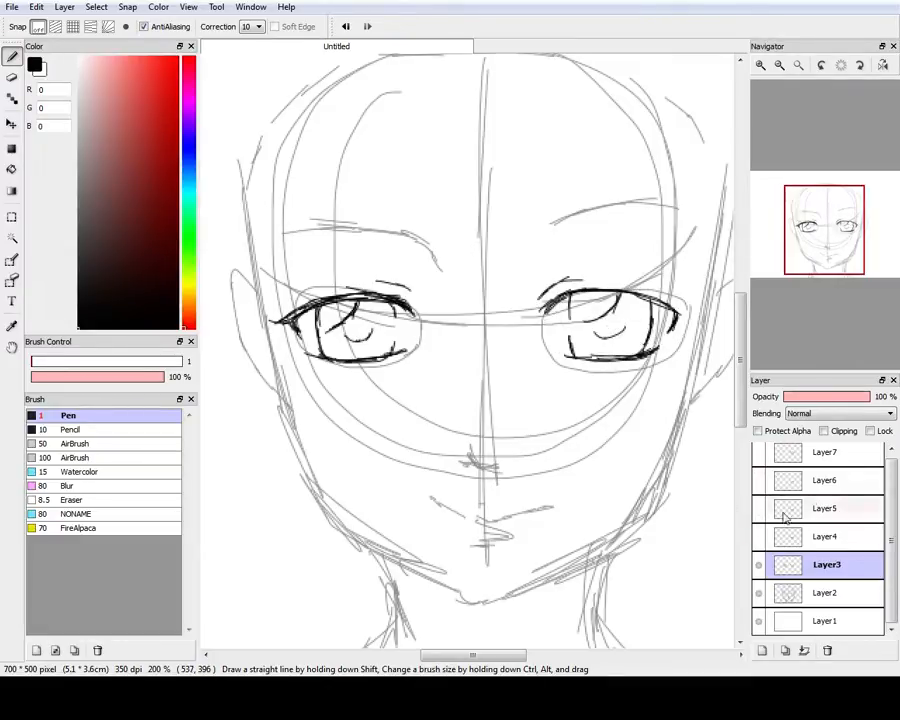
click(758, 538)
click(758, 539)
click(803, 536)
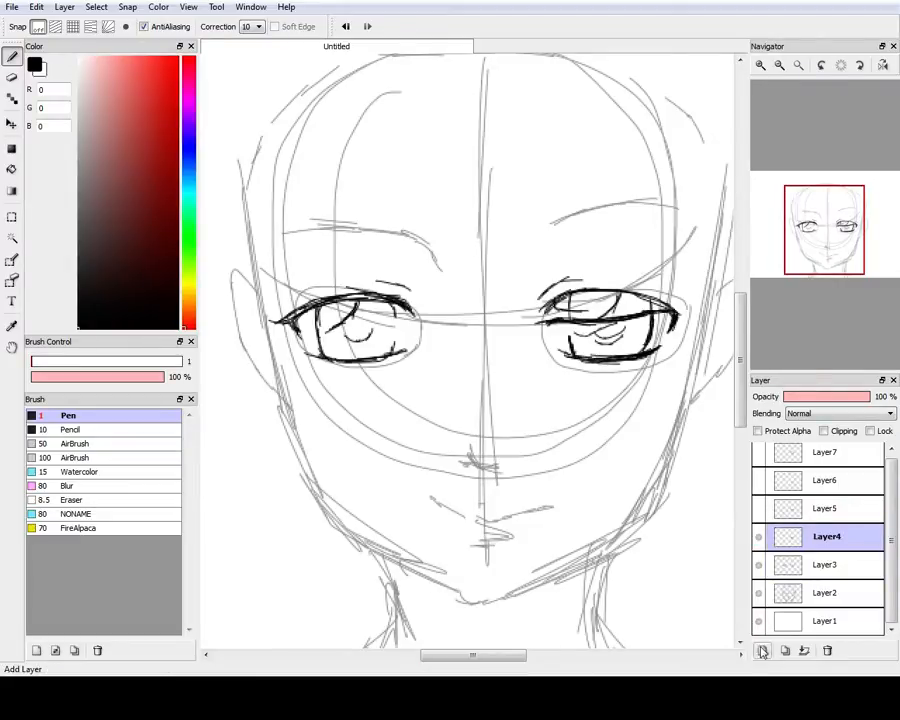
click(762, 650)
key(ctrl+z)
click(850, 566)
click(848, 541)
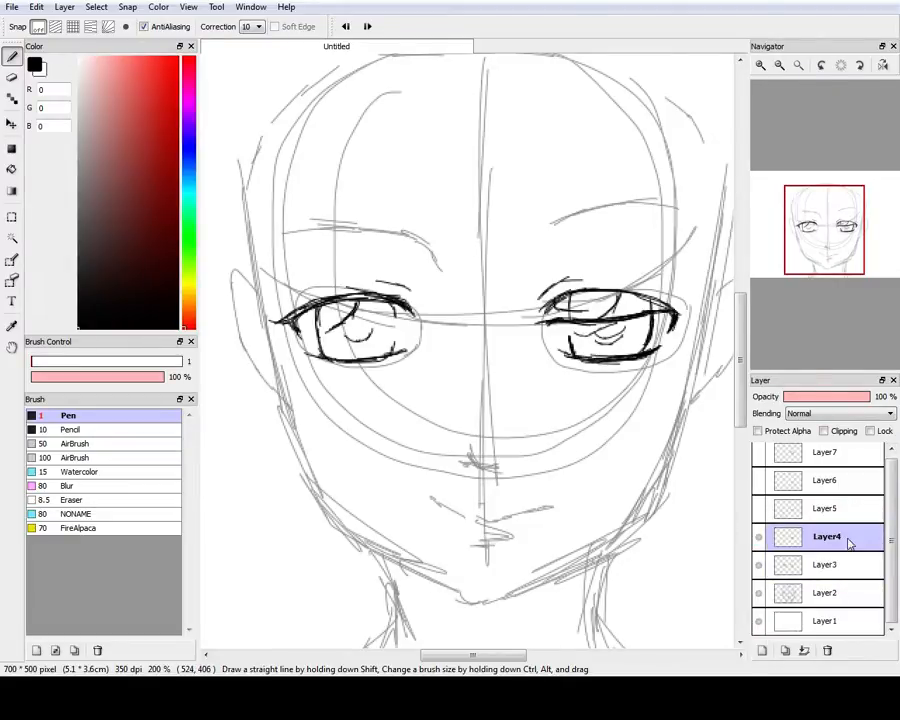
Lower the opacity of Layer3 so its open eyes fade, and make Layer4 the active layer
click(776, 563)
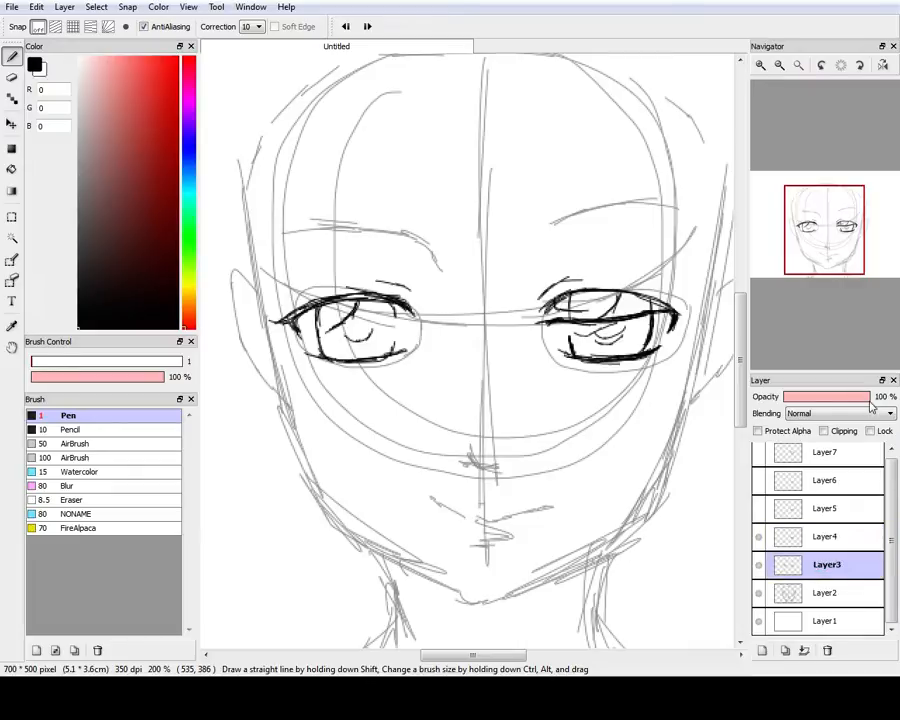
drag(852, 396, 845, 396)
click(800, 536)
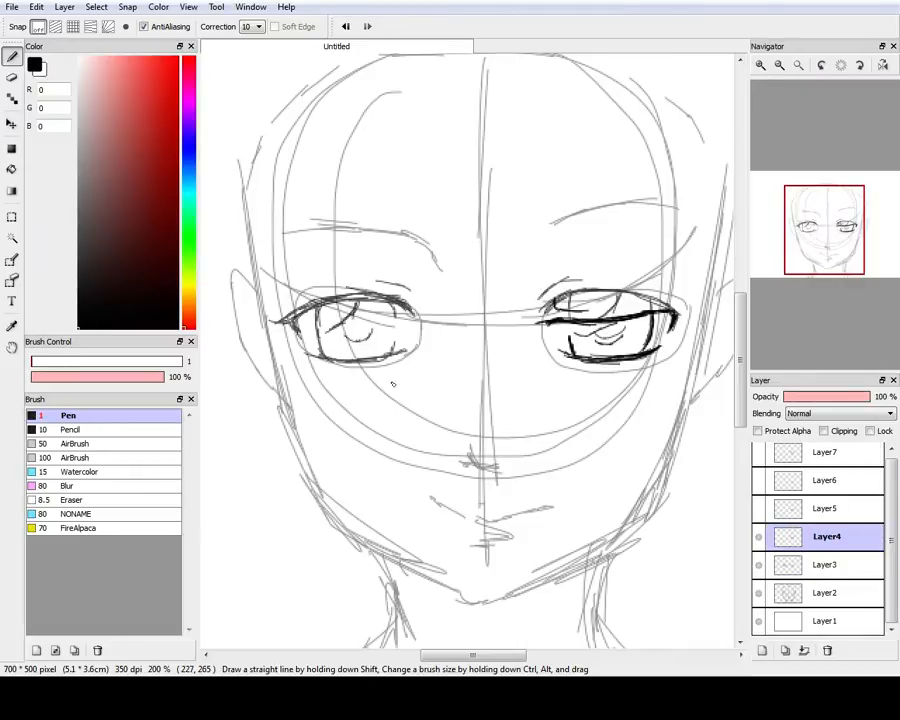
Draw the half-closed left-hand eye on Layer4, with a lowered lash line, dark outer corner, lower lid and iris details
mouse_move(347, 313)
mouse_down()
mouse_move(423, 322)
mouse_move(402, 322)
mouse_up()
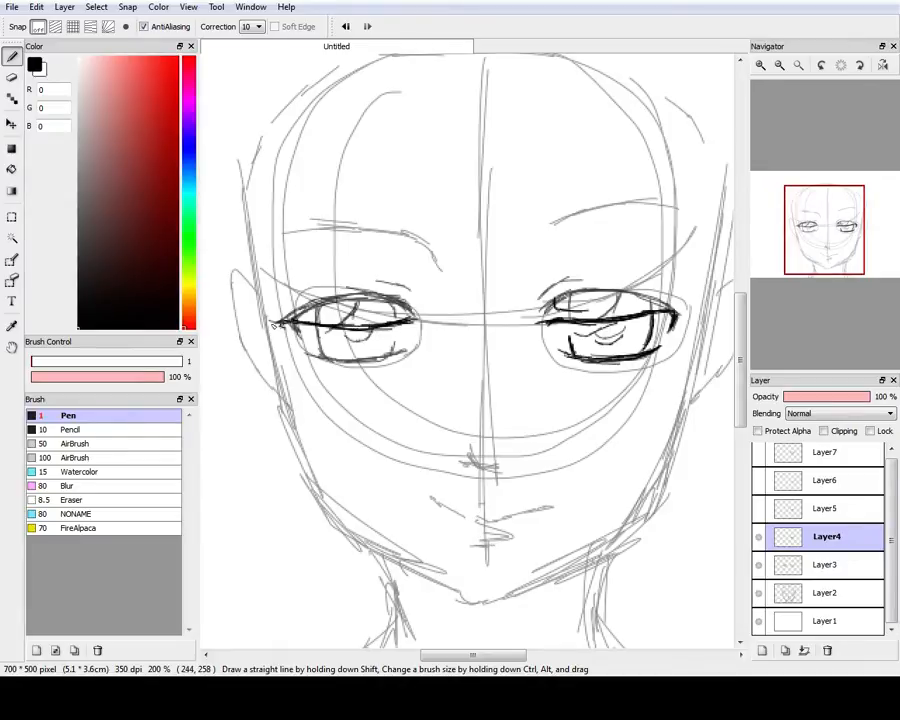
drag(283, 324, 399, 320)
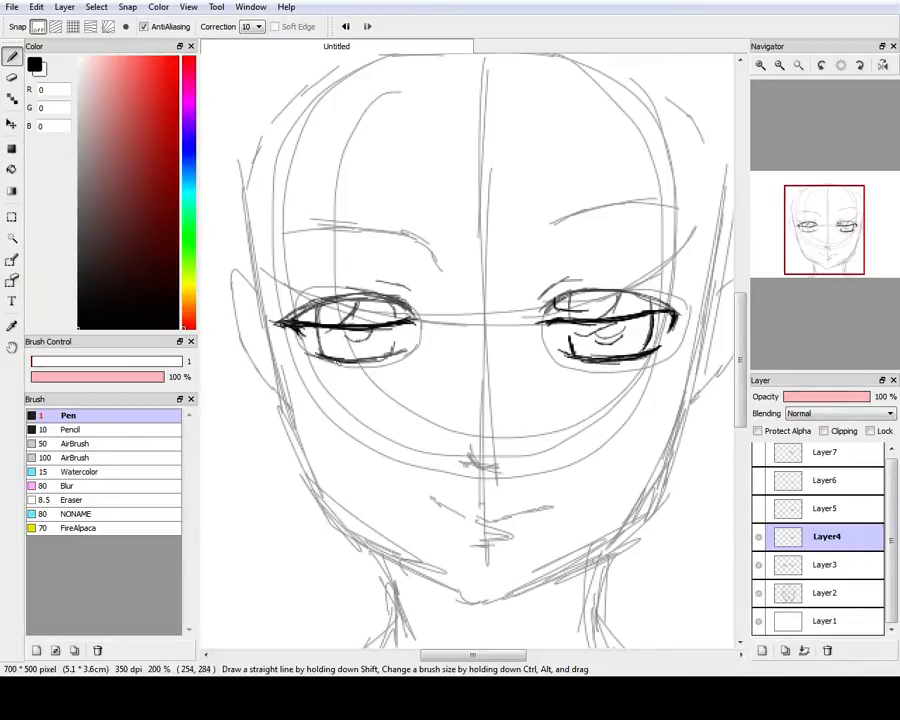
mouse_move(372, 358)
mouse_down()
mouse_move(350, 356)
mouse_move(402, 342)
mouse_up()
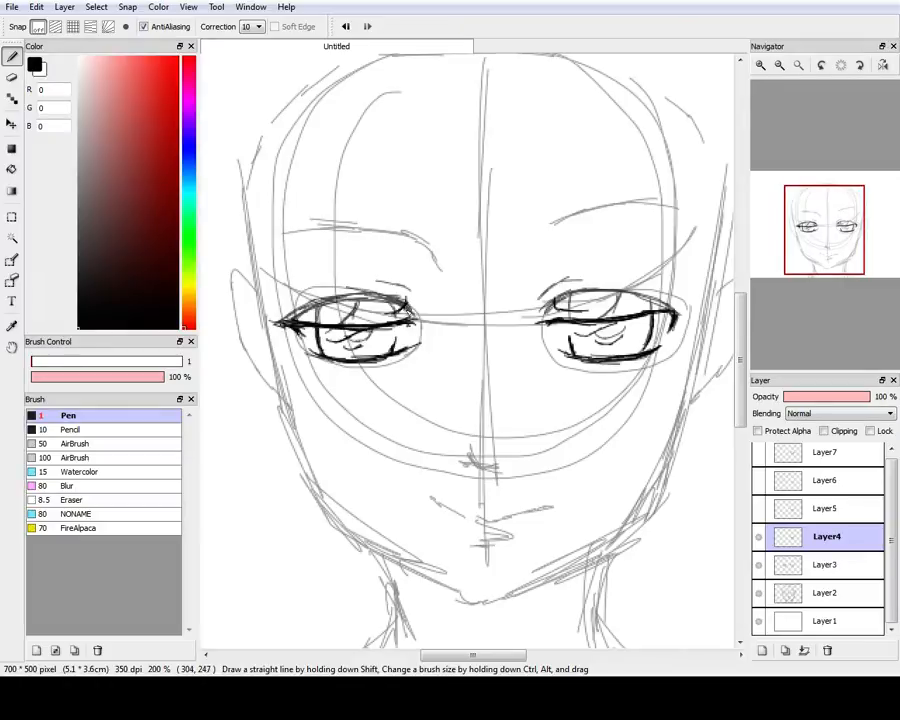
Show Layer5, reduce Layer4's opacity to 66%, and make Layer5 the active layer
click(758, 508)
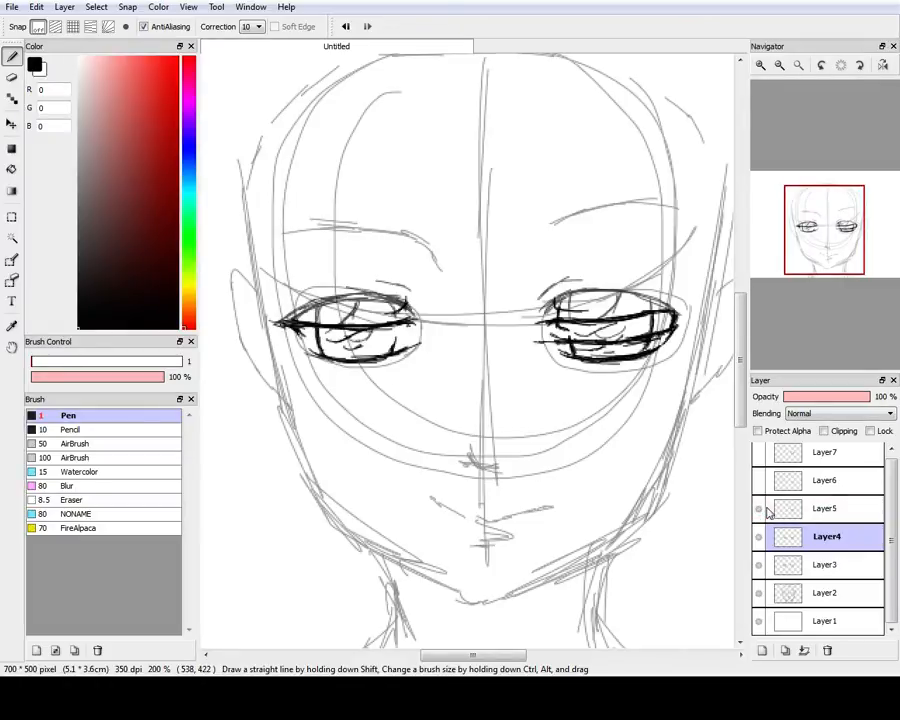
click(838, 516)
click(824, 538)
drag(851, 401, 841, 399)
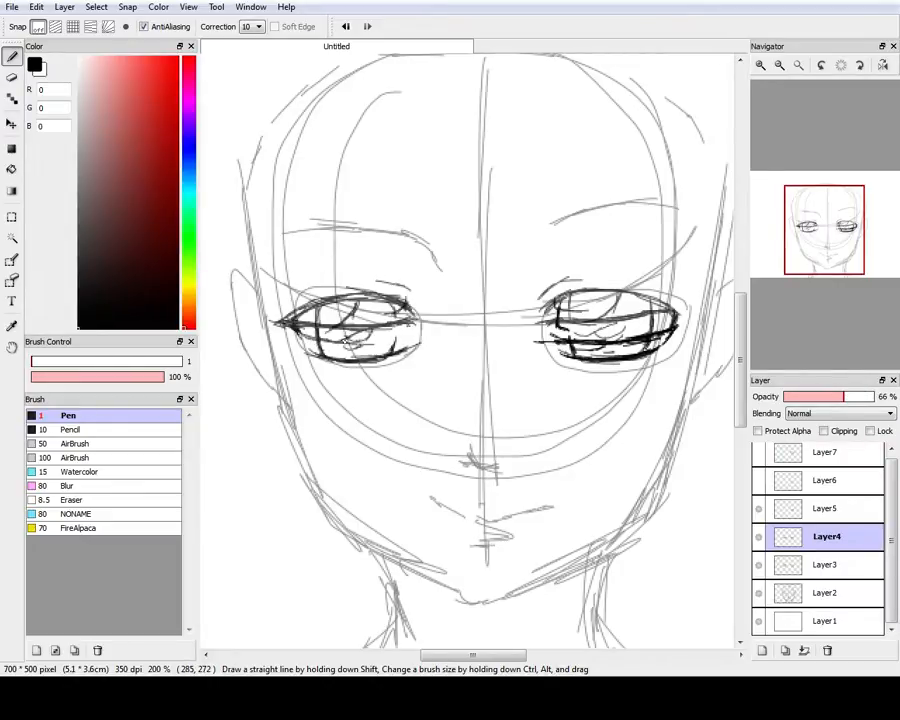
click(812, 512)
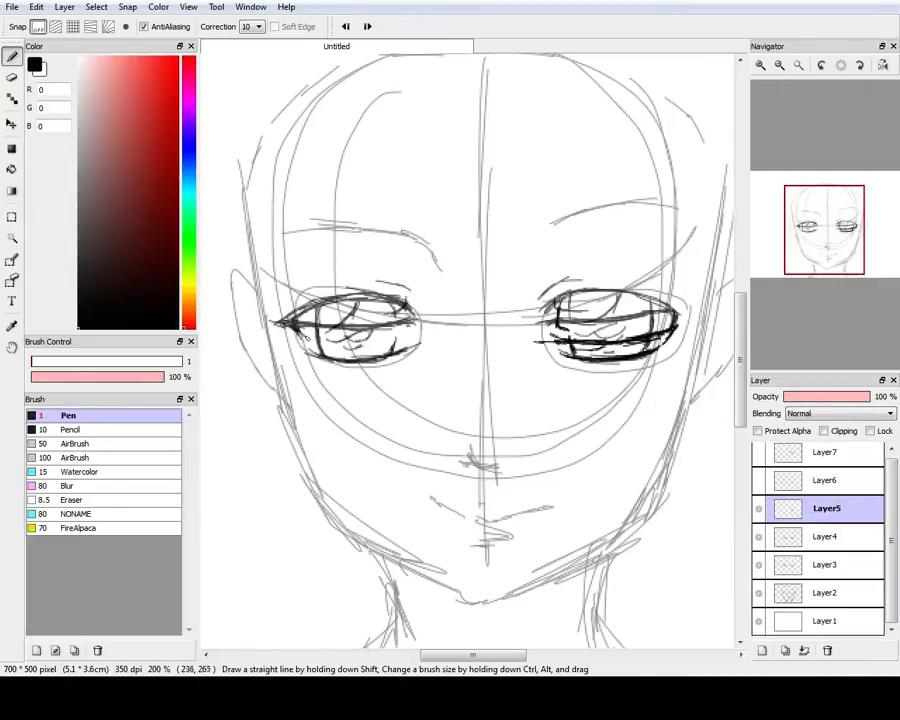
Draw the nearly closed left-hand eye on Layer5 with upper and lower lids, hiding Layer3 and Layer4 to add the iris details
drag(306, 338, 398, 335)
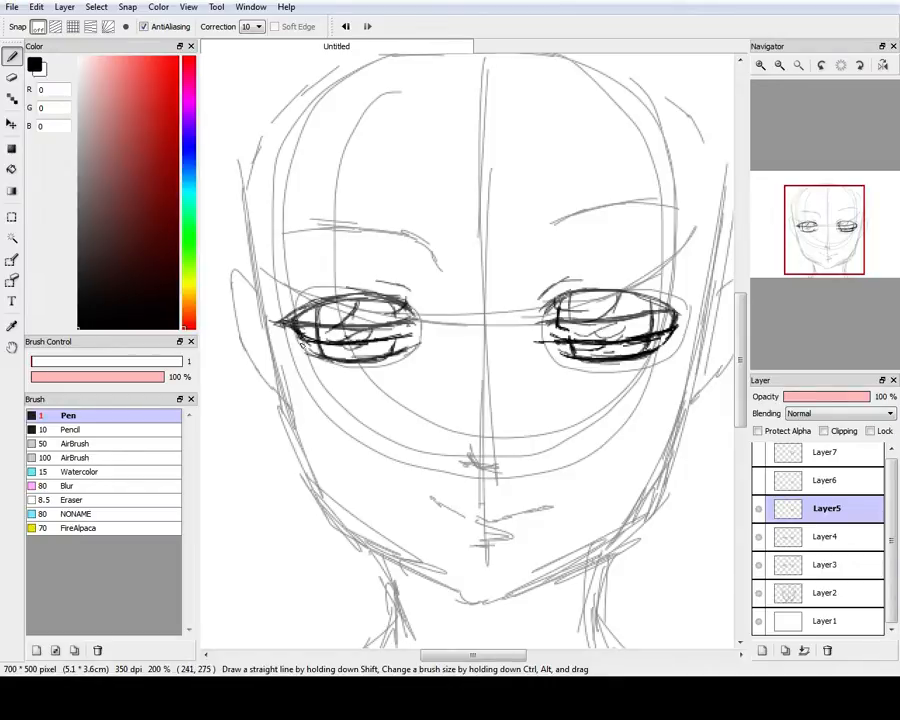
drag(301, 345, 411, 340)
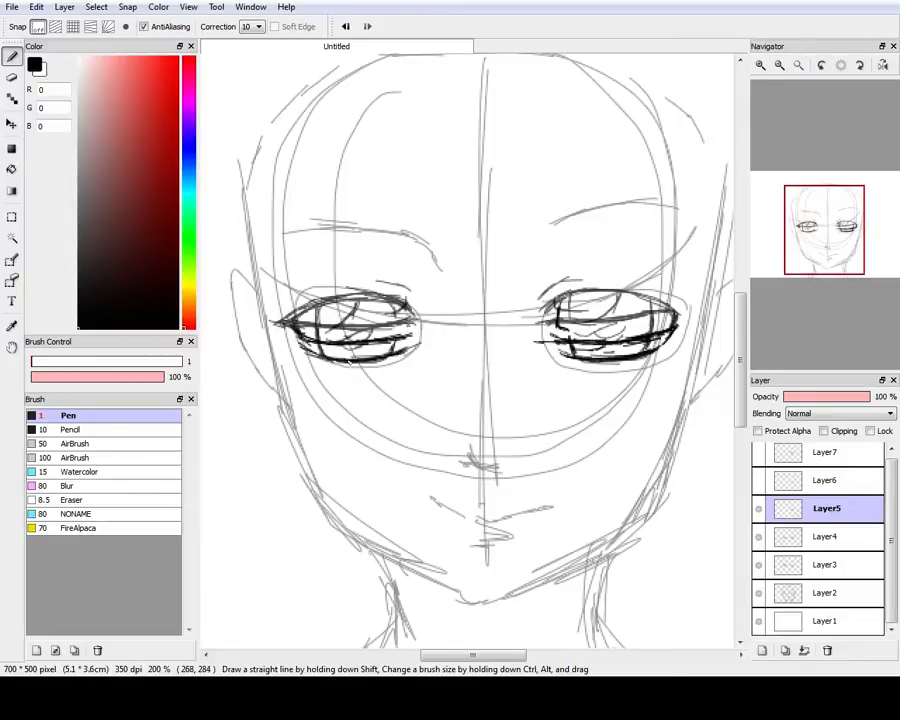
click(758, 537)
click(758, 565)
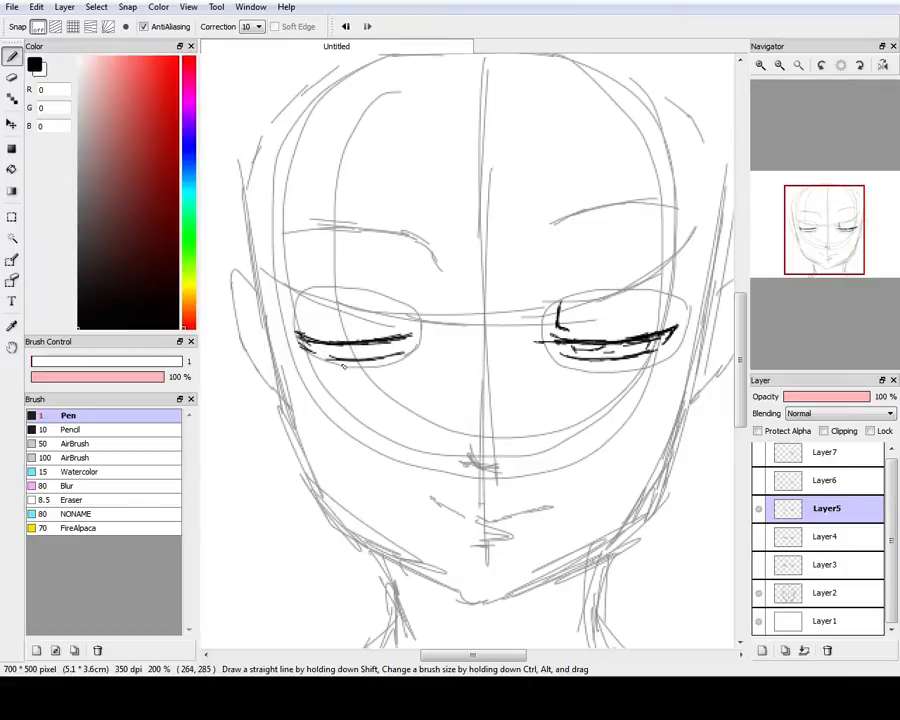
mouse_move(376, 359)
mouse_down()
mouse_move(401, 352)
mouse_move(397, 346)
mouse_up()
drag(334, 351, 346, 345)
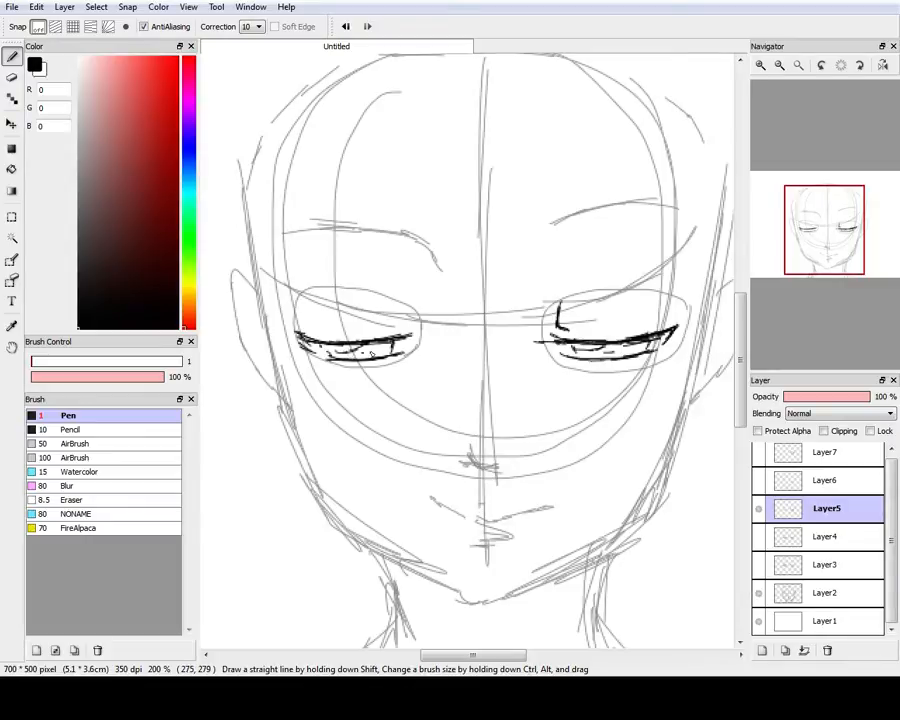
drag(397, 308, 394, 328)
Show Layer3 and Layer4 as guides, add the inner corner line to the left-hand eye on Layer5, and hide both guides
click(758, 536)
click(758, 565)
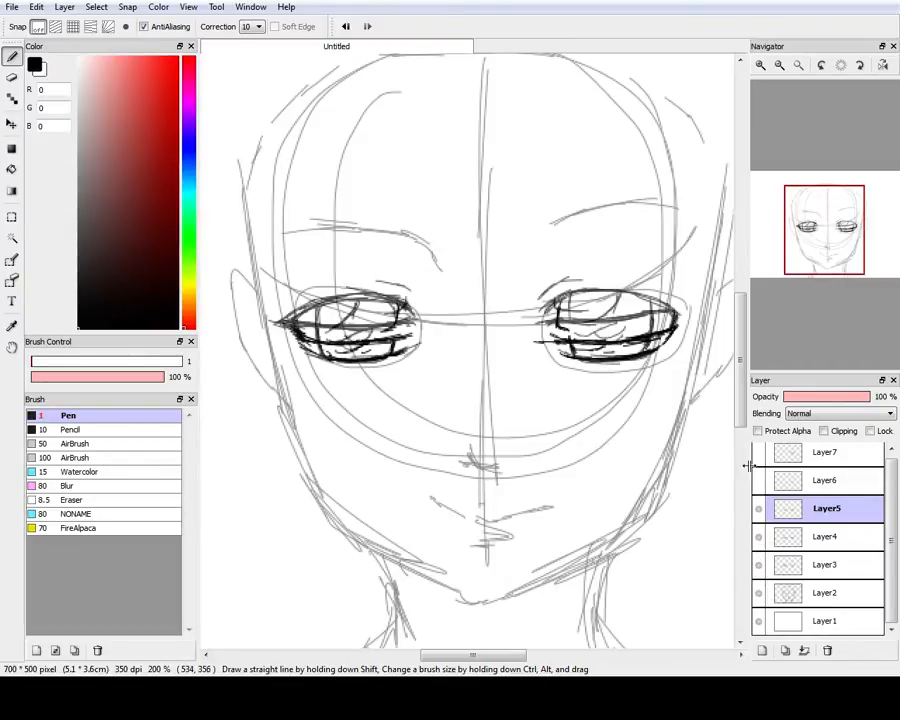
click(759, 537)
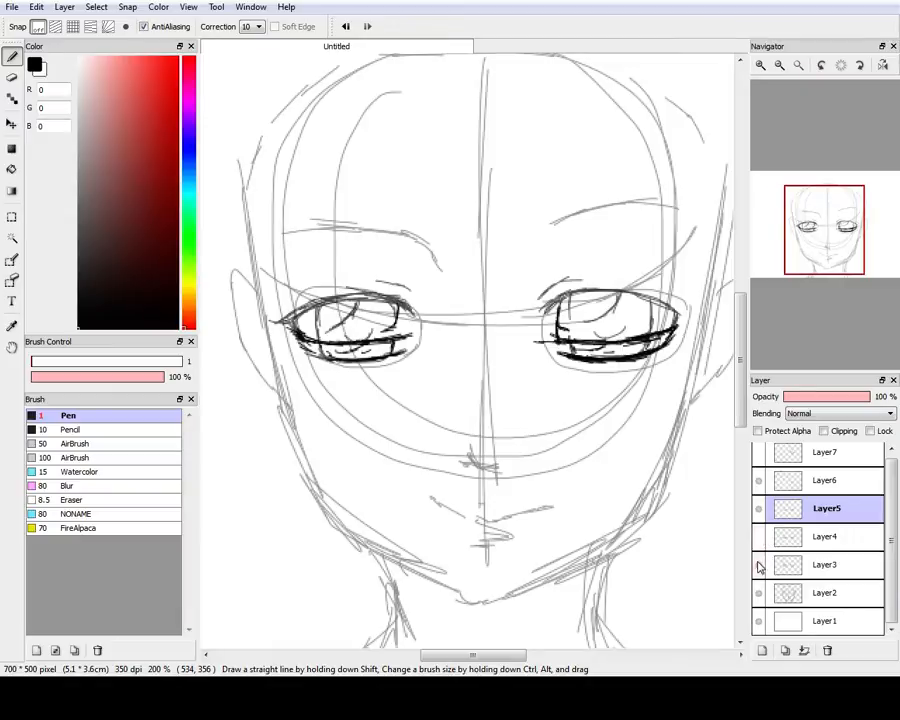
click(758, 565)
Show Layer6, make it active, draw the fully closed left-hand eye with its inner corner line, and hide Layer5
click(758, 480)
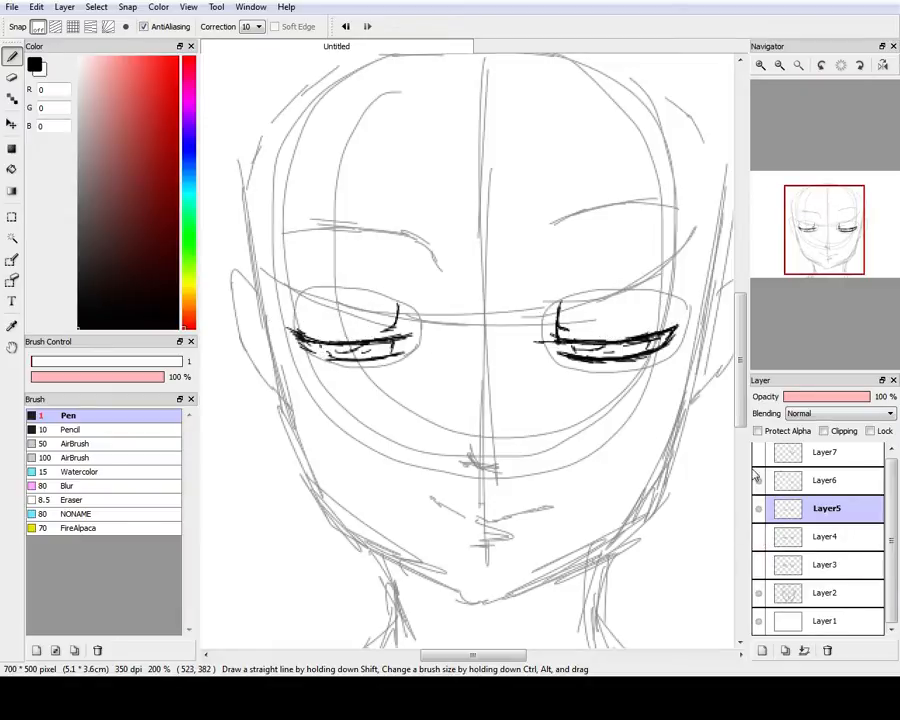
click(759, 508)
click(759, 508)
click(843, 488)
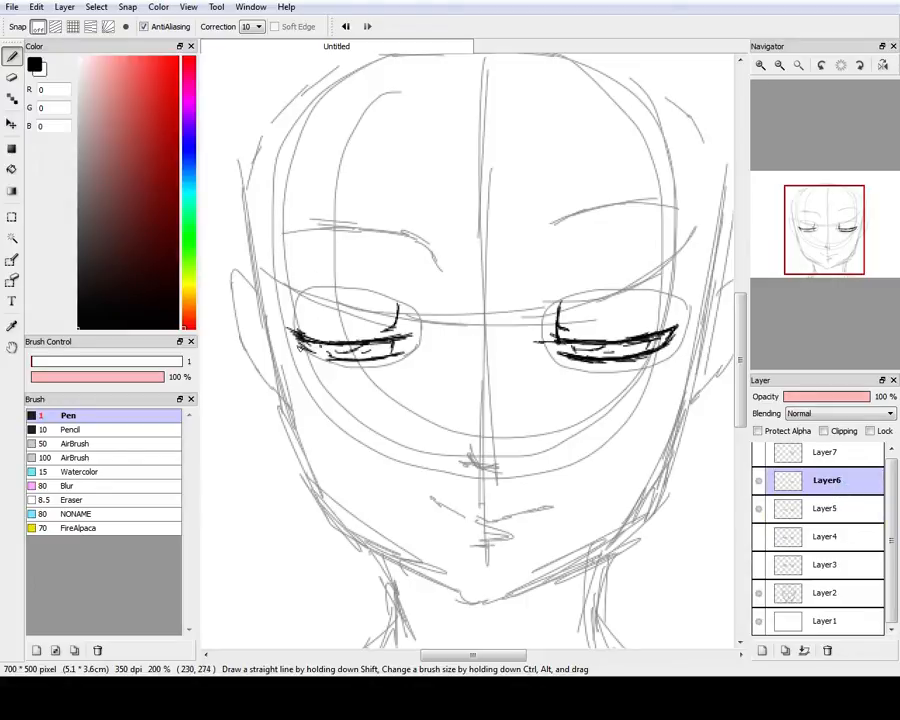
mouse_move(298, 345)
mouse_down()
mouse_move(358, 357)
mouse_move(322, 353)
mouse_up()
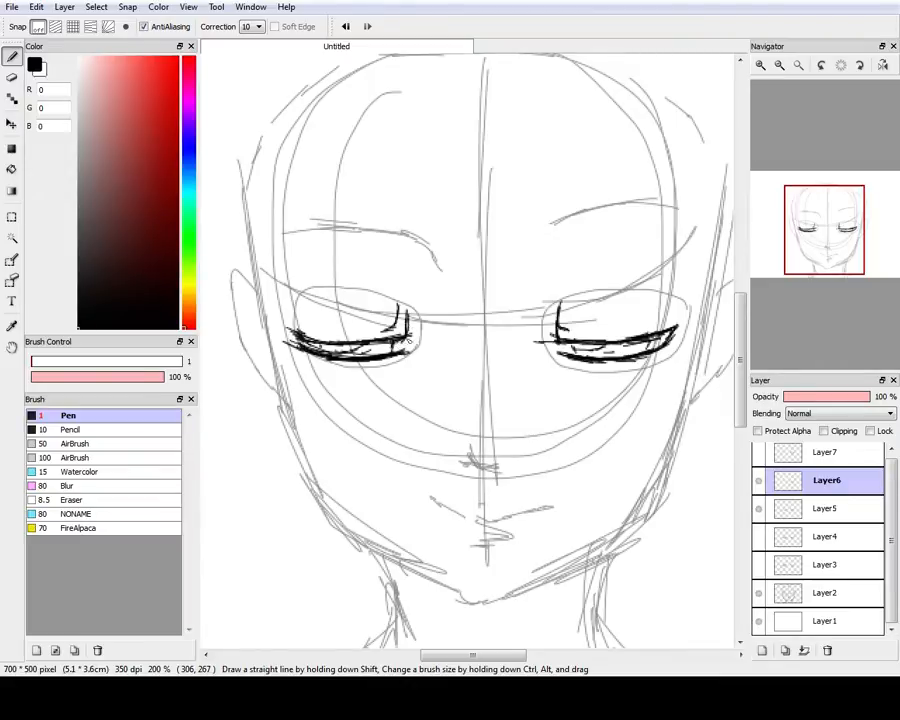
click(758, 510)
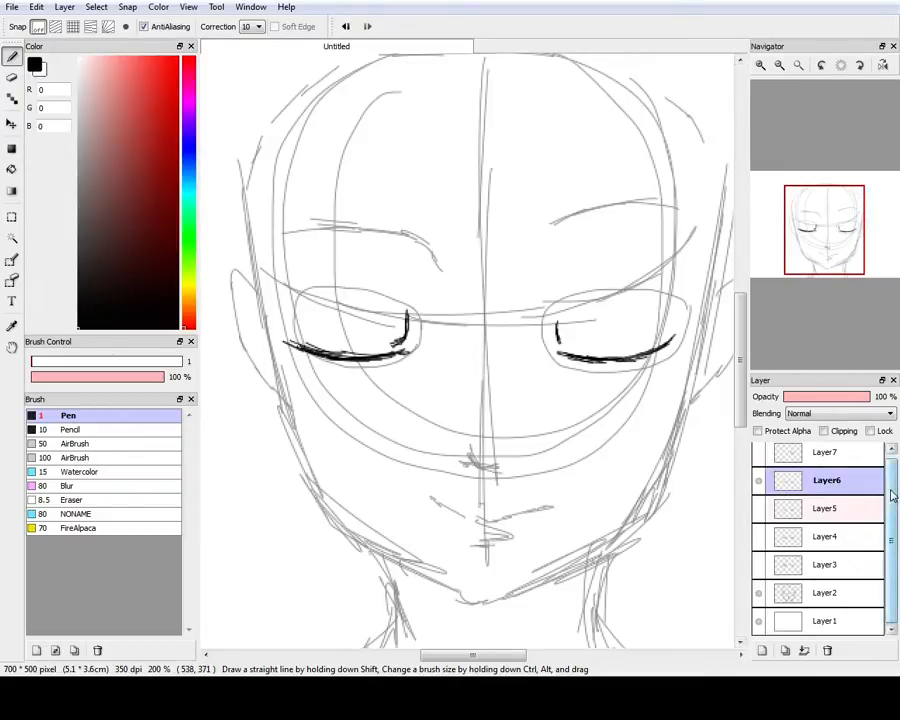
Show and activate Layer7, then draw the wide-open left-hand eye's upper lash line using Layer3 as a guide
scroll(878, 494, up, 1)
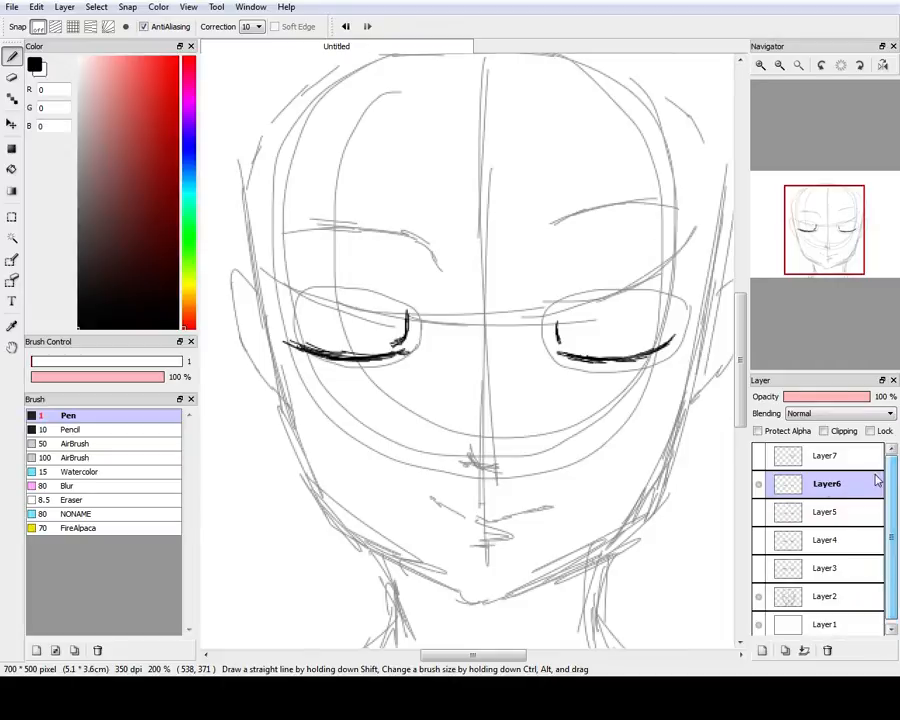
click(758, 456)
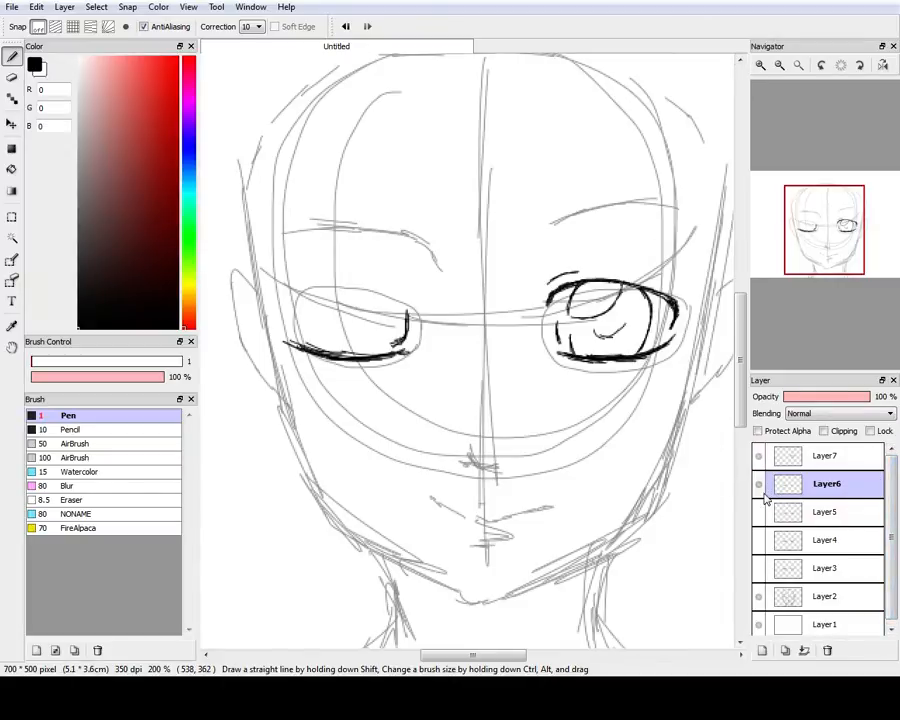
click(810, 456)
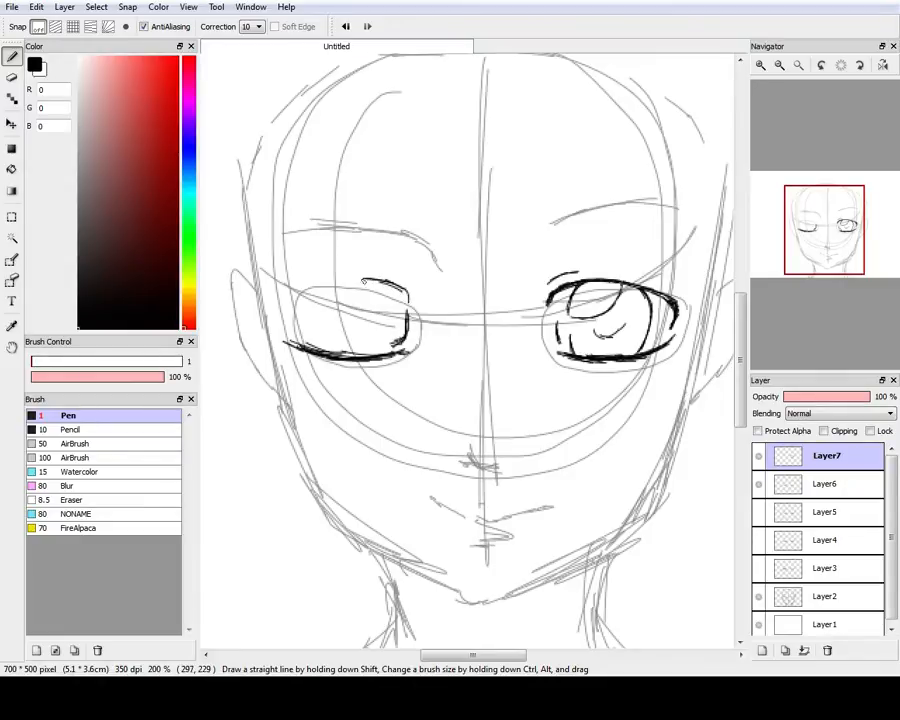
click(758, 568)
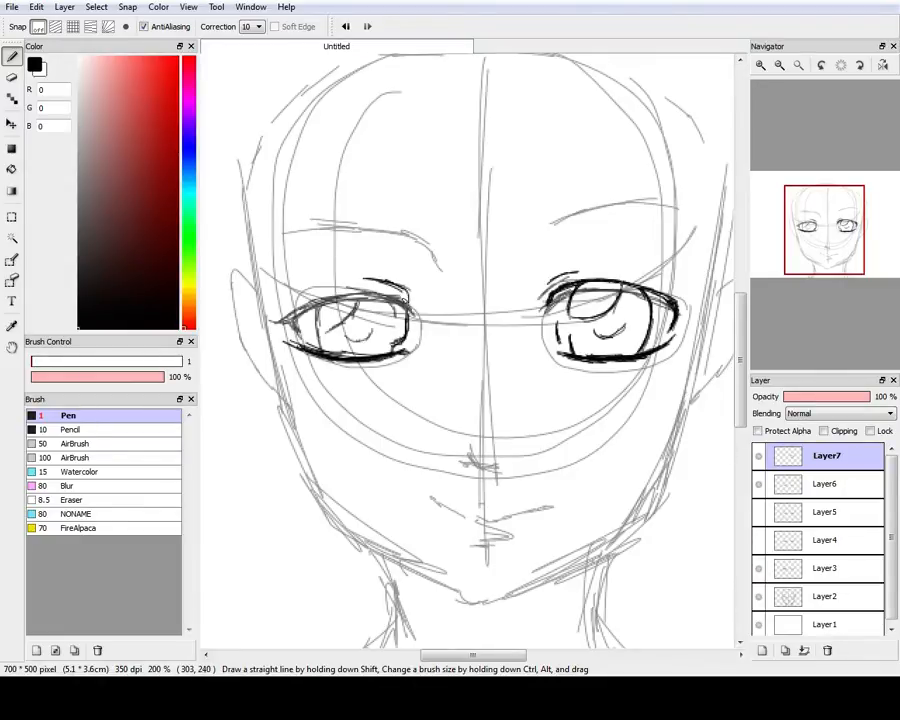
drag(381, 279, 313, 291)
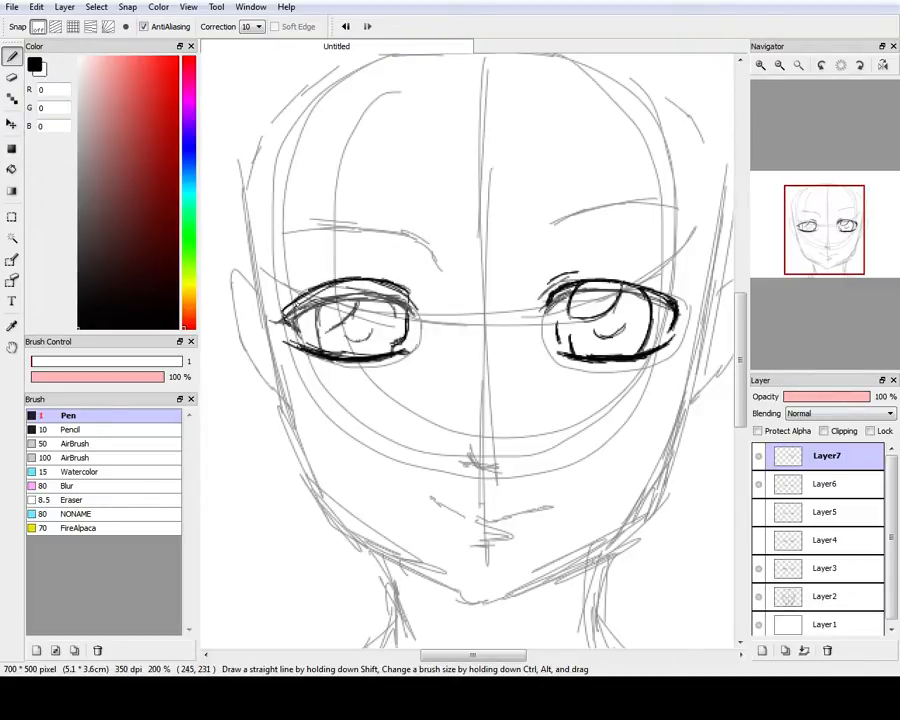
drag(298, 293, 284, 318)
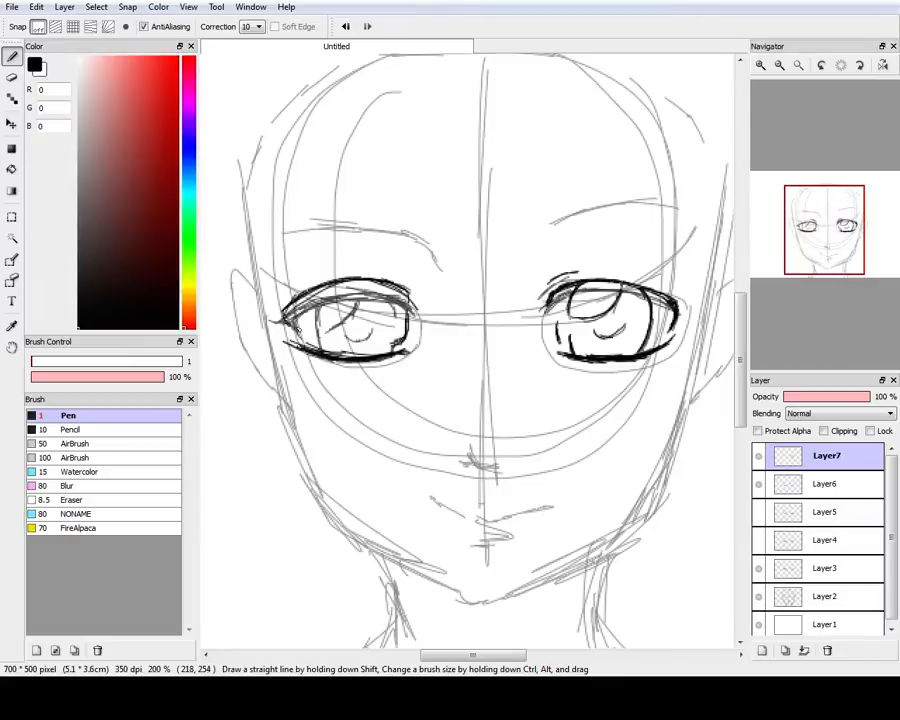
Hide Layer6, draw the wide-open eye's lower lid and iris details on Layer7, and check it mirrored with Layer3 hidden
click(758, 483)
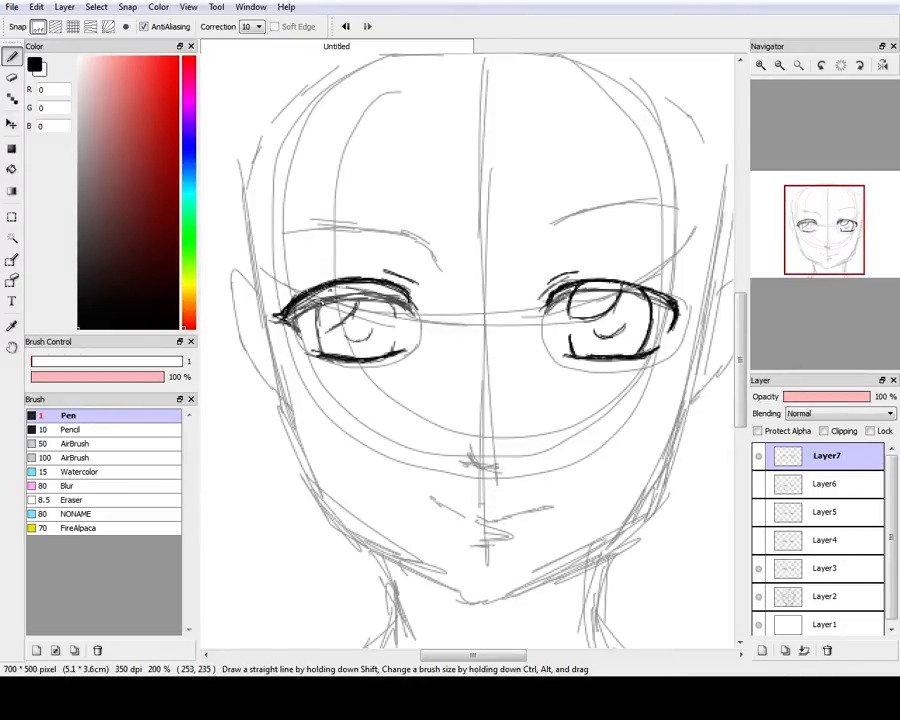
drag(326, 292, 314, 333)
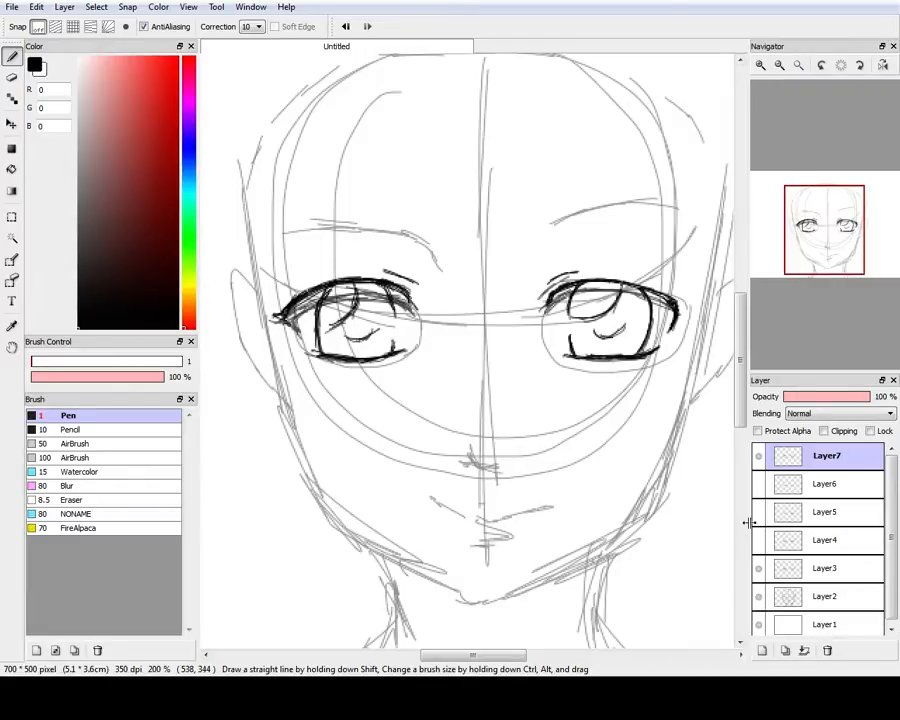
click(758, 568)
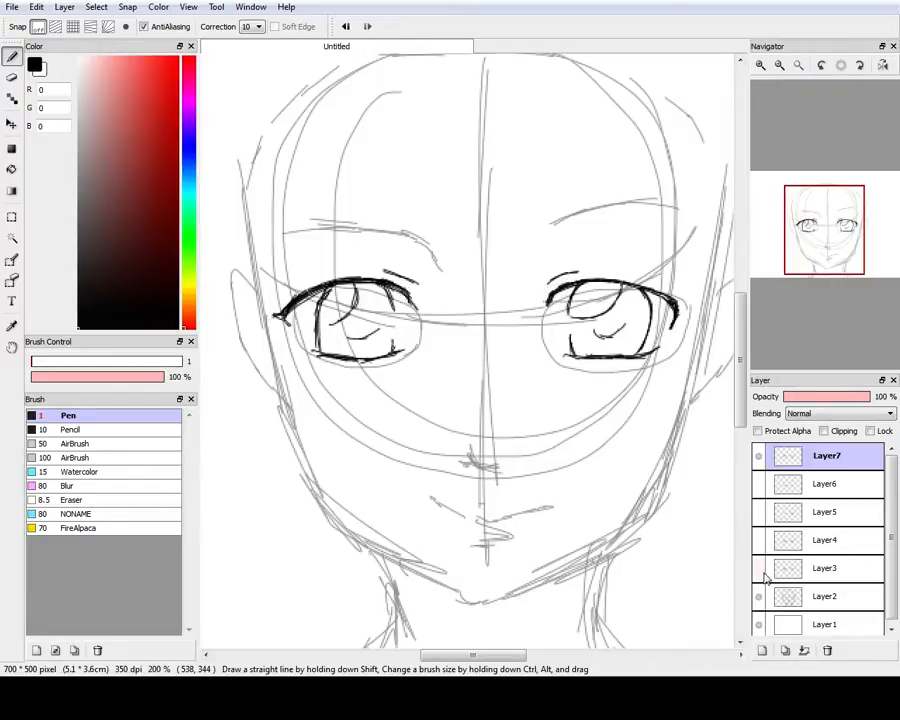
click(884, 66)
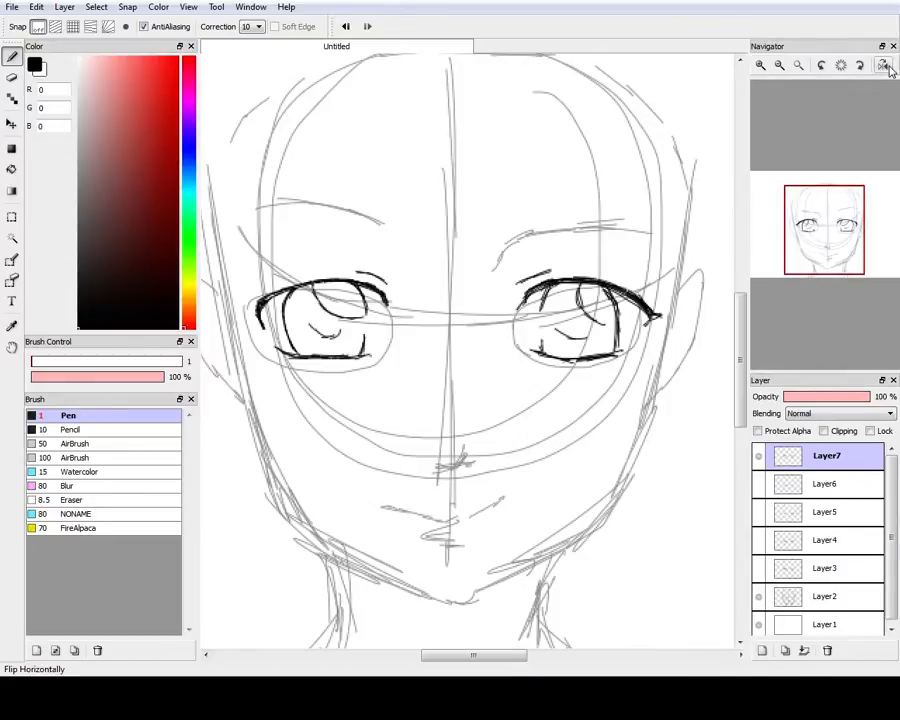
click(840, 65)
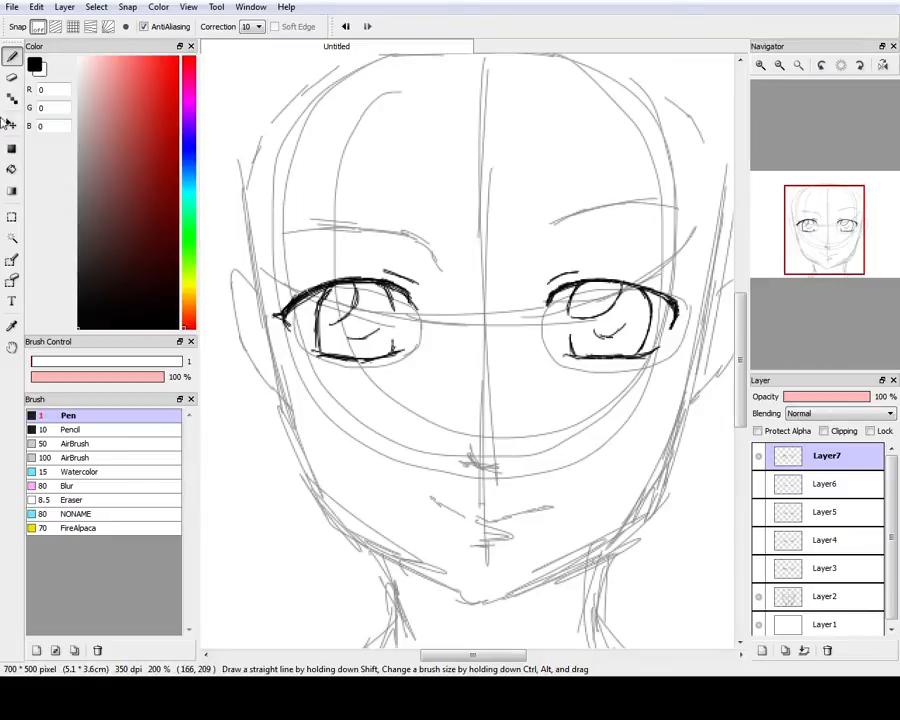
Erase the pointed outer tip of the left-hand eye's lash line on Layer7 and on Layer3
key(e)
drag(284, 317, 260, 322)
key(ctrl+z)
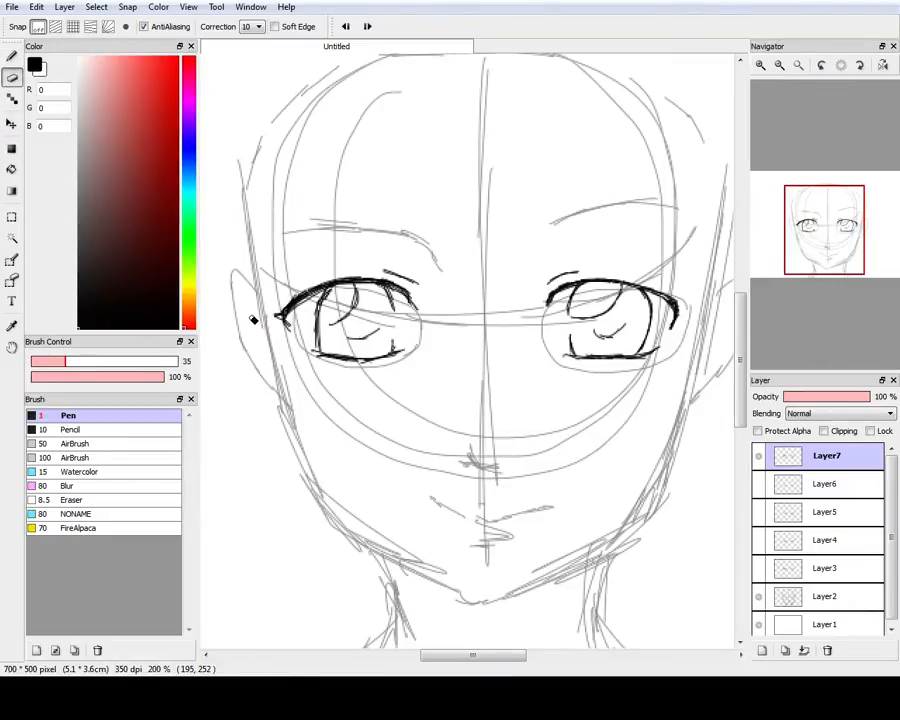
click(758, 569)
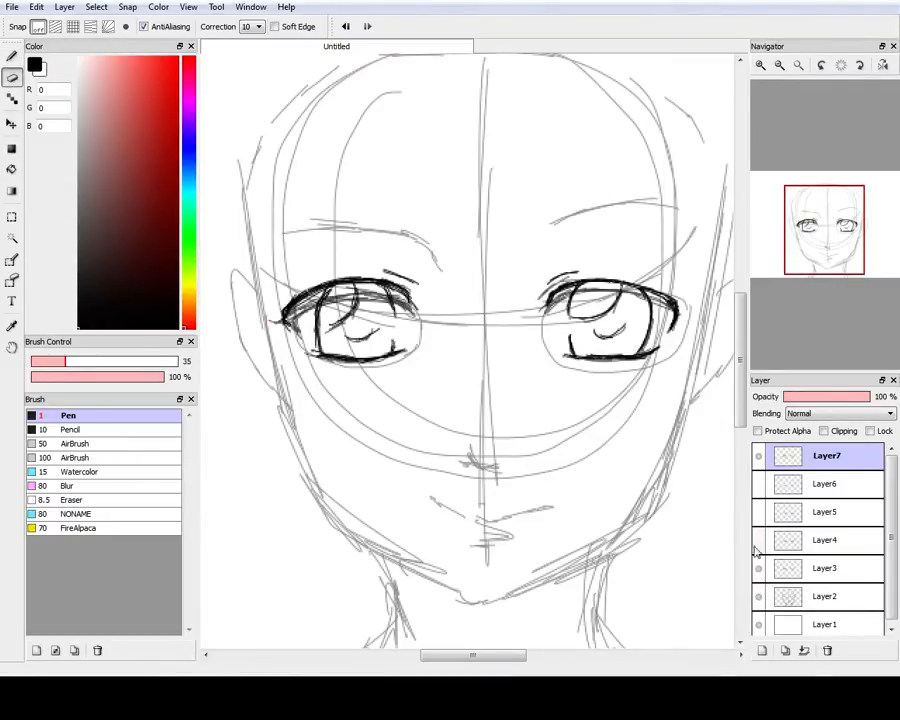
click(758, 457)
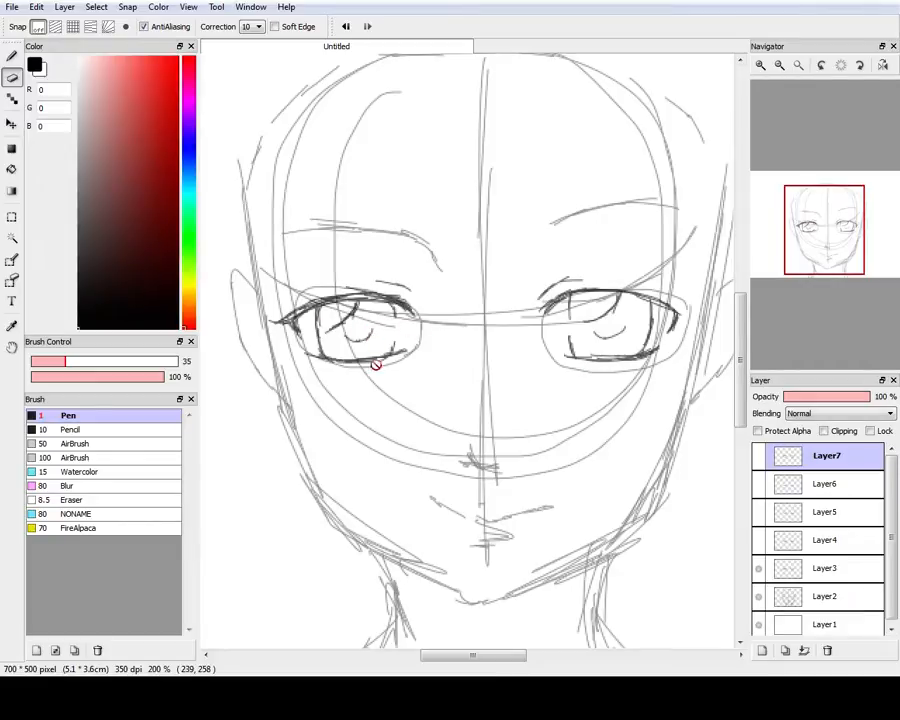
click(840, 568)
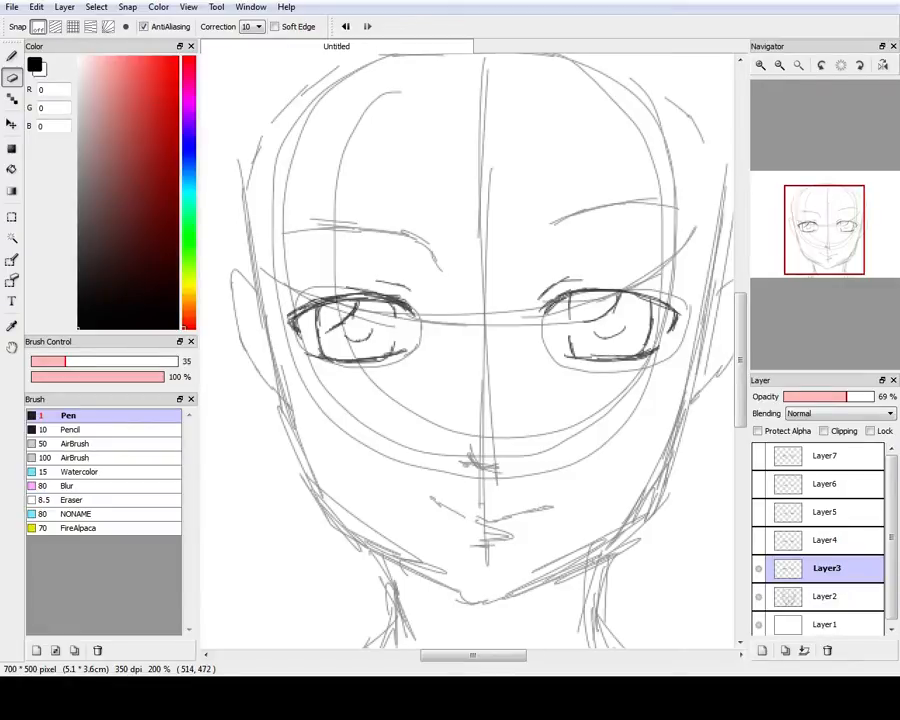
Set Layer3 and Layer4 to 100% opacity and check the opacity of Layer5, Layer6 and Layer7
click(876, 398)
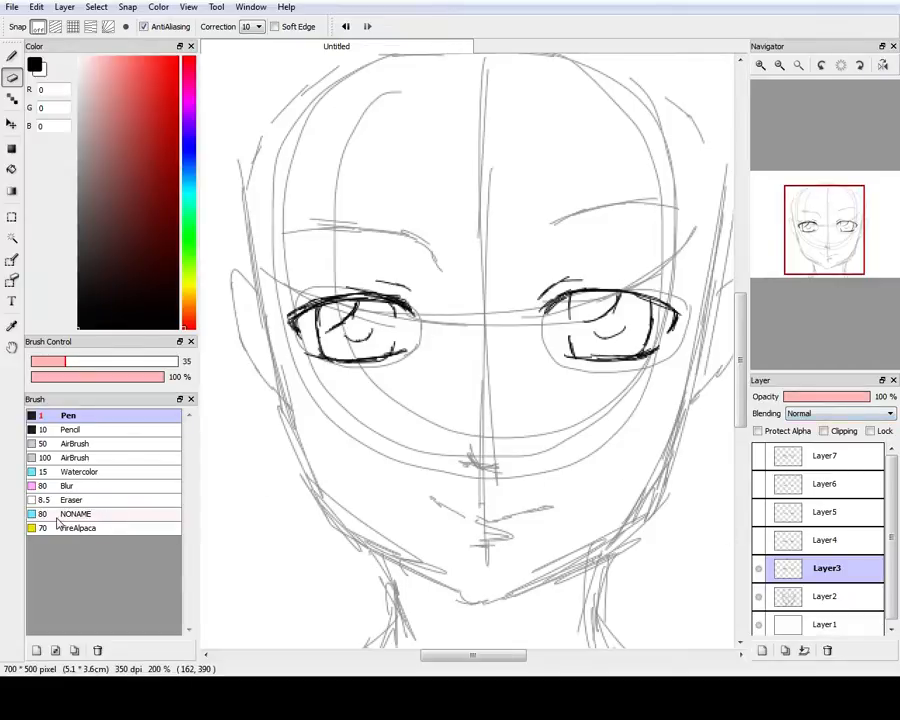
click(790, 540)
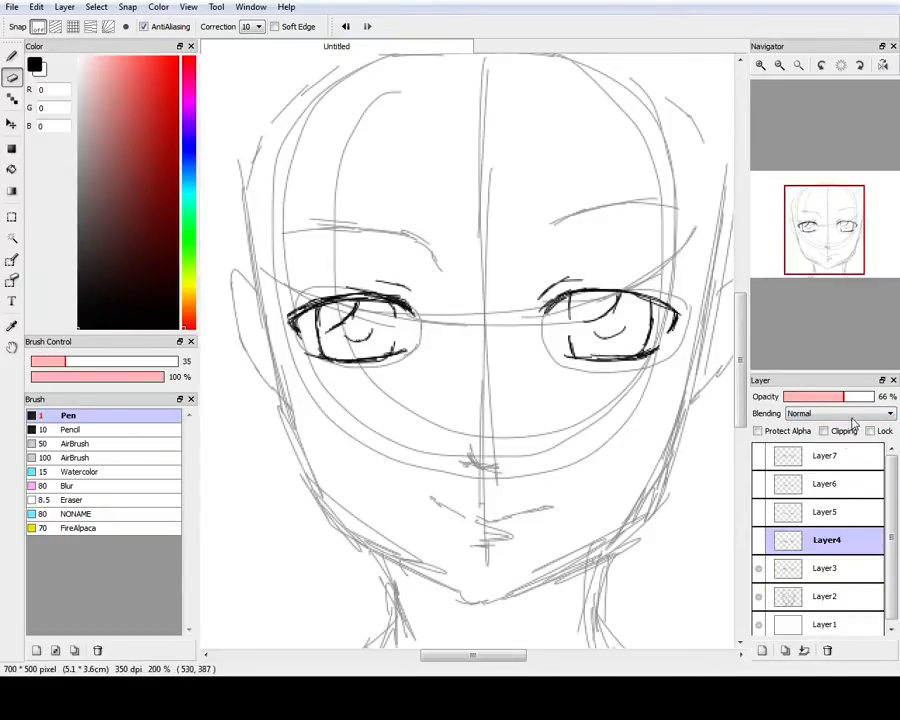
click(894, 398)
click(775, 512)
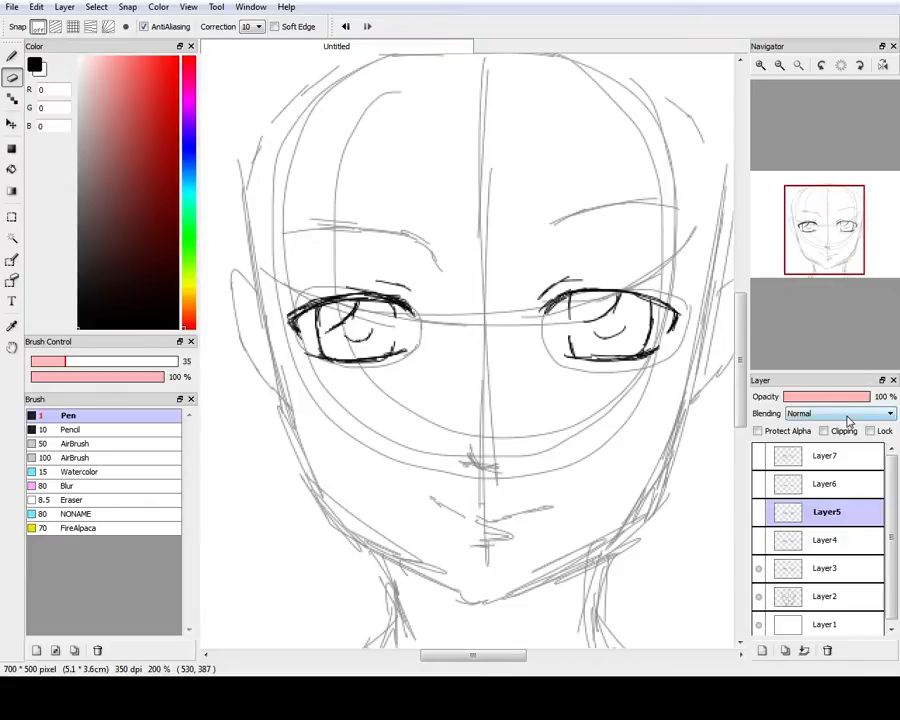
click(826, 483)
click(832, 460)
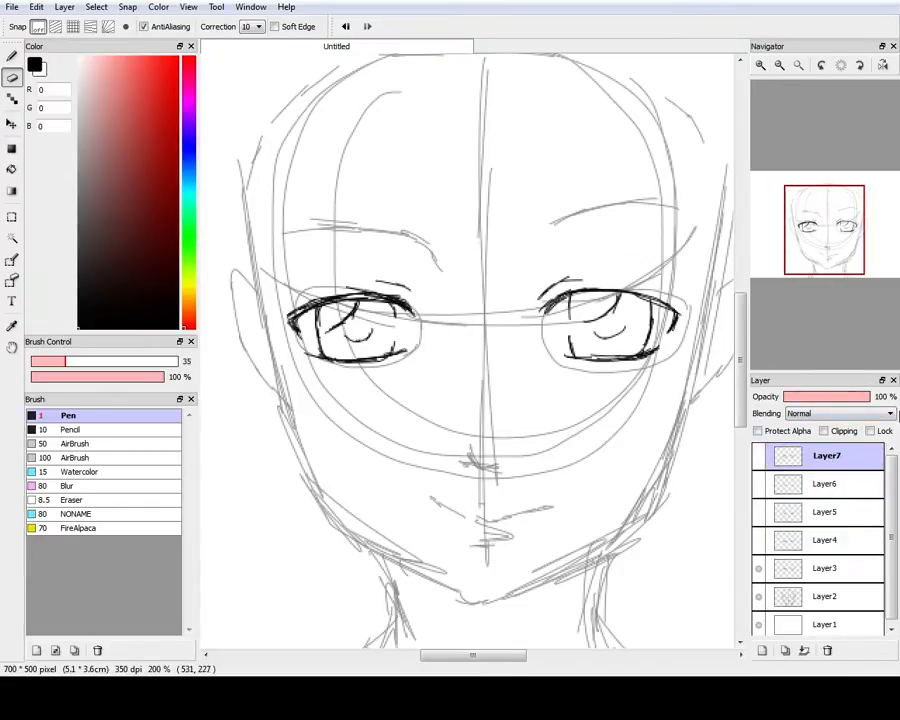
Show all the eye layers and hide Layer4 to Layer7 again to preview the blink frames
click(758, 456)
click(758, 484)
click(758, 512)
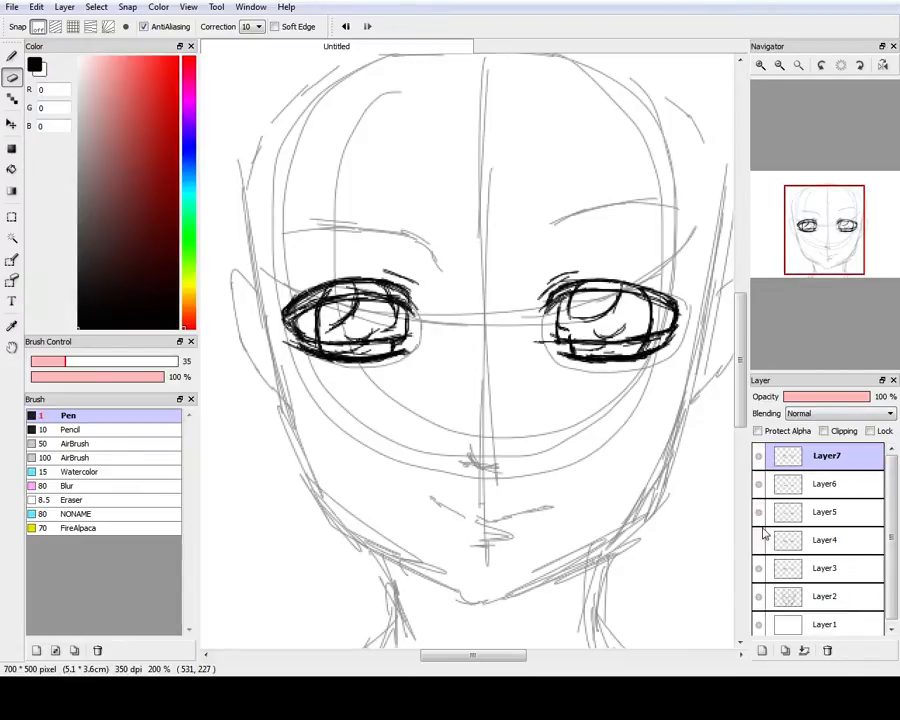
click(758, 540)
click(758, 484)
click(758, 512)
click(758, 540)
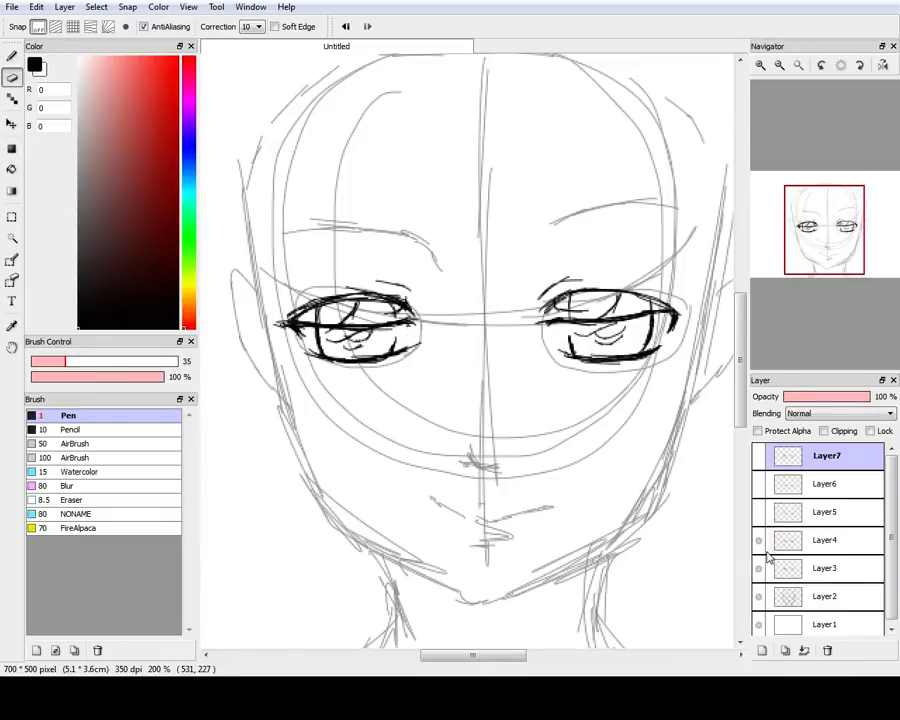
click(758, 456)
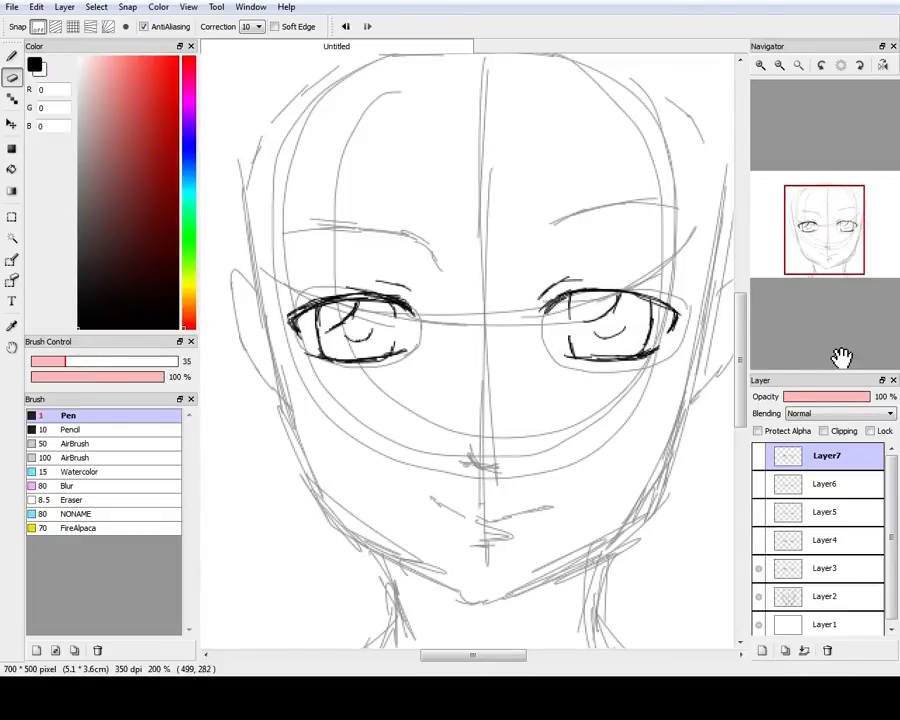
Hide Layer3, merge the Layer2 face sketch down into Layer1, then show Layer3 and merge it down too
click(760, 572)
click(845, 600)
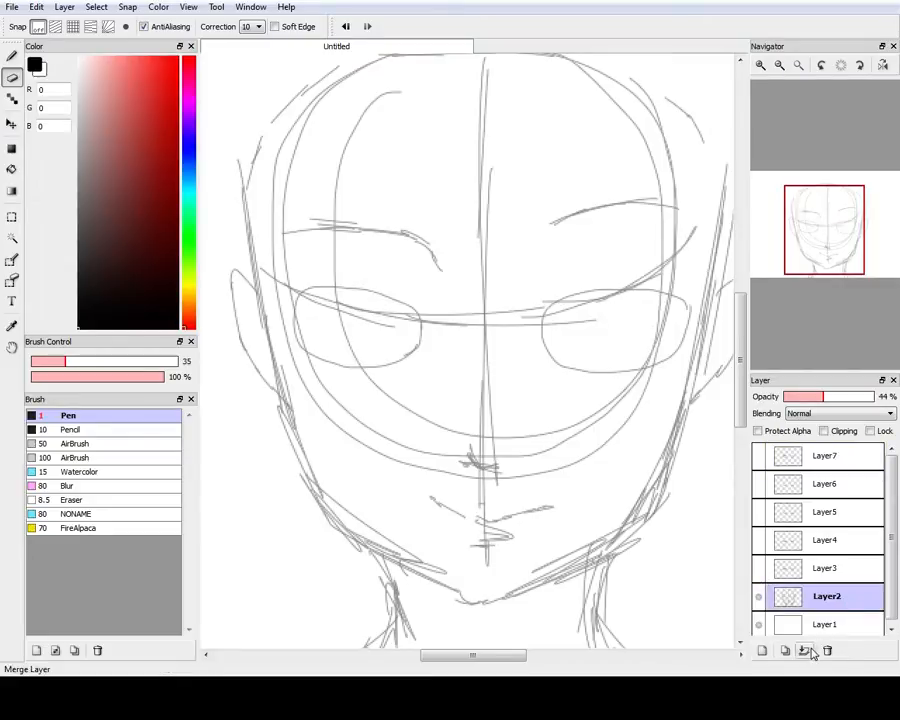
click(805, 651)
click(759, 568)
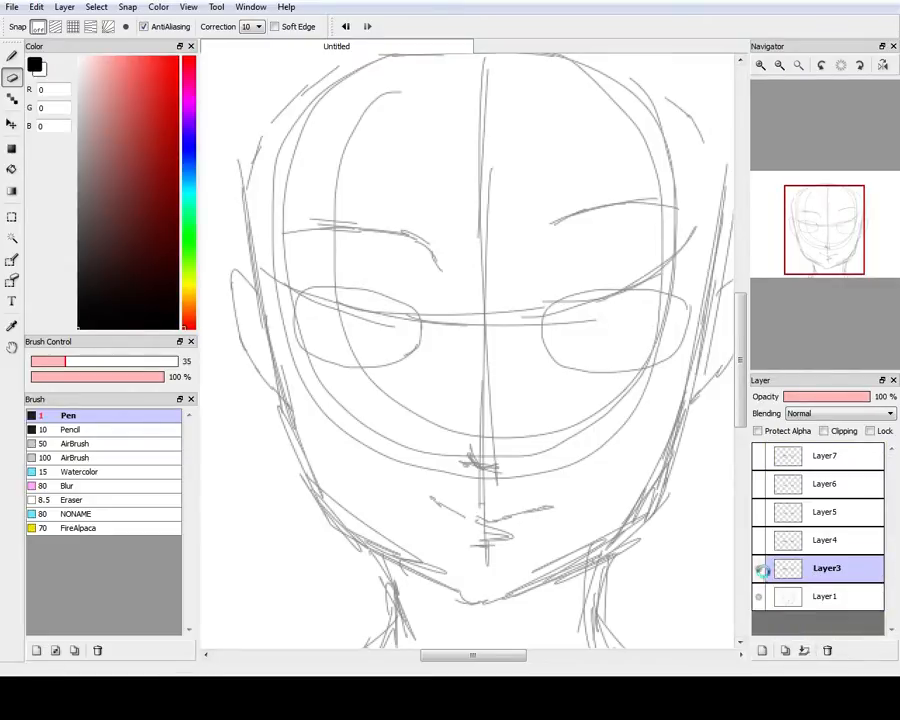
click(805, 651)
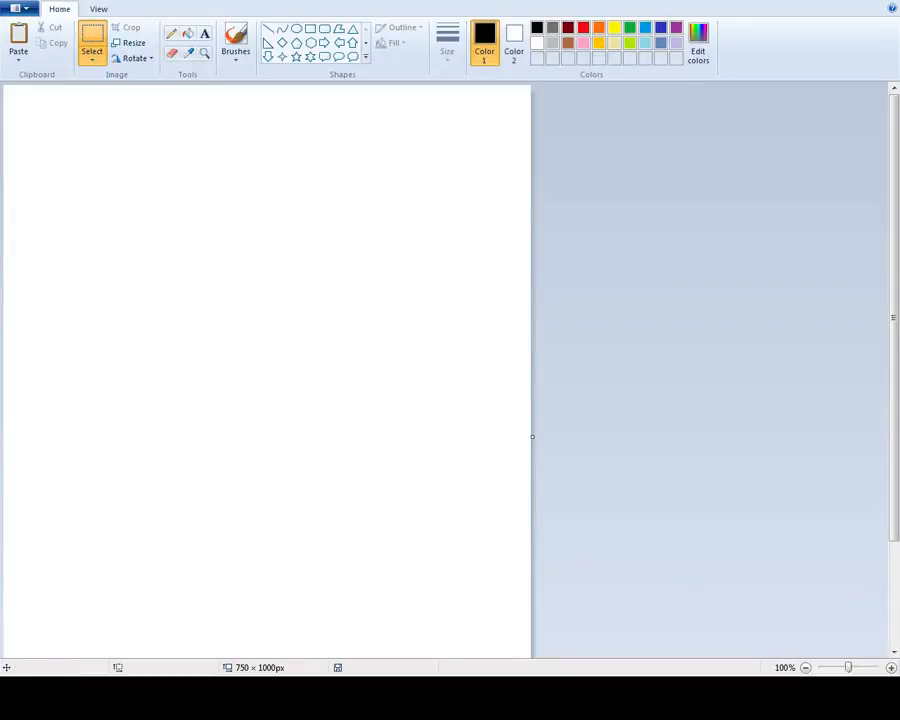
Switch to Paint, try pasting the copied face frame onto the blank canvas, and undo the paste
key(ctrl+v)
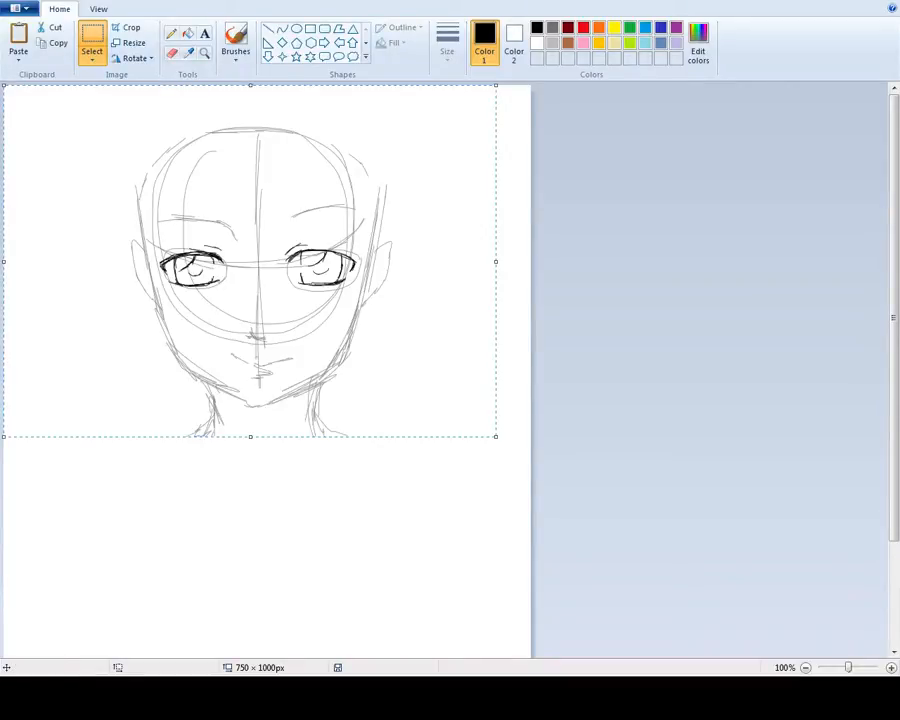
key(ctrl+z)
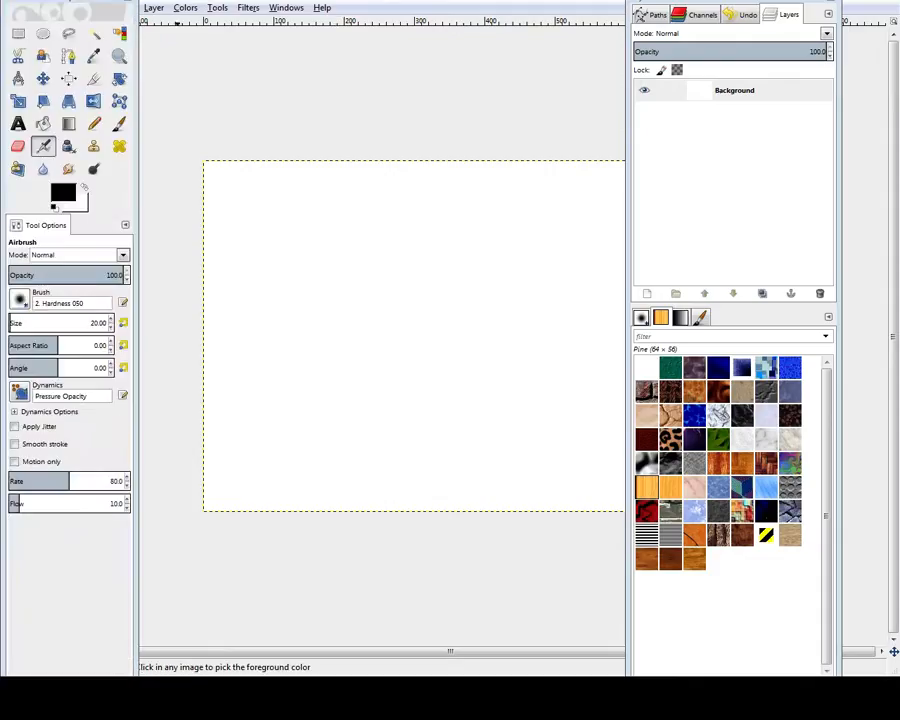
Switch to GIMP, paste the copied face frame as a new layer, and delete the Background layer
key(ctrl+v)
click(647, 293)
click(735, 112)
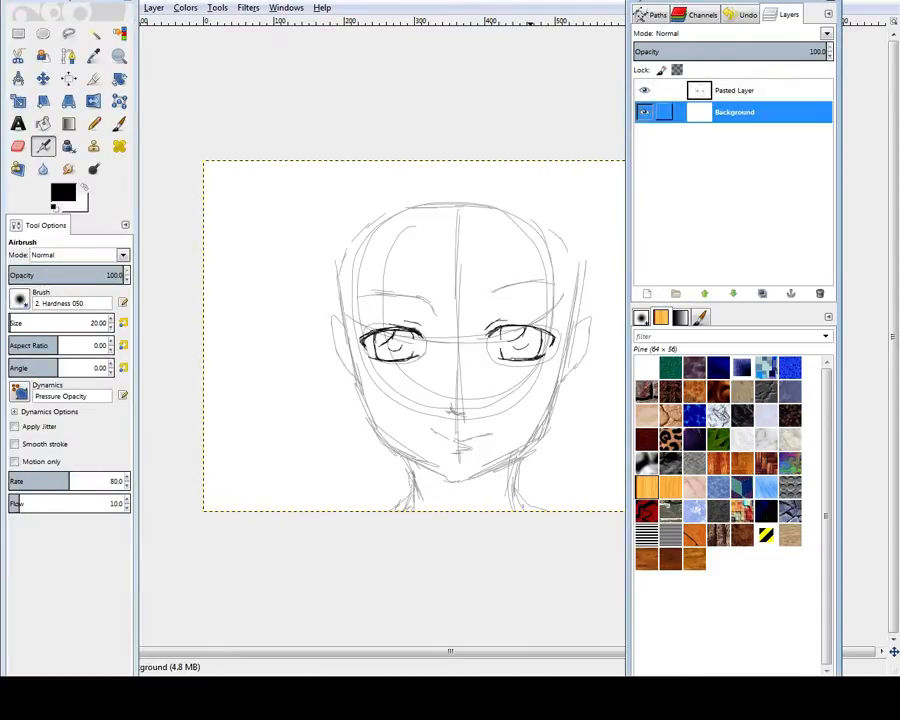
click(820, 293)
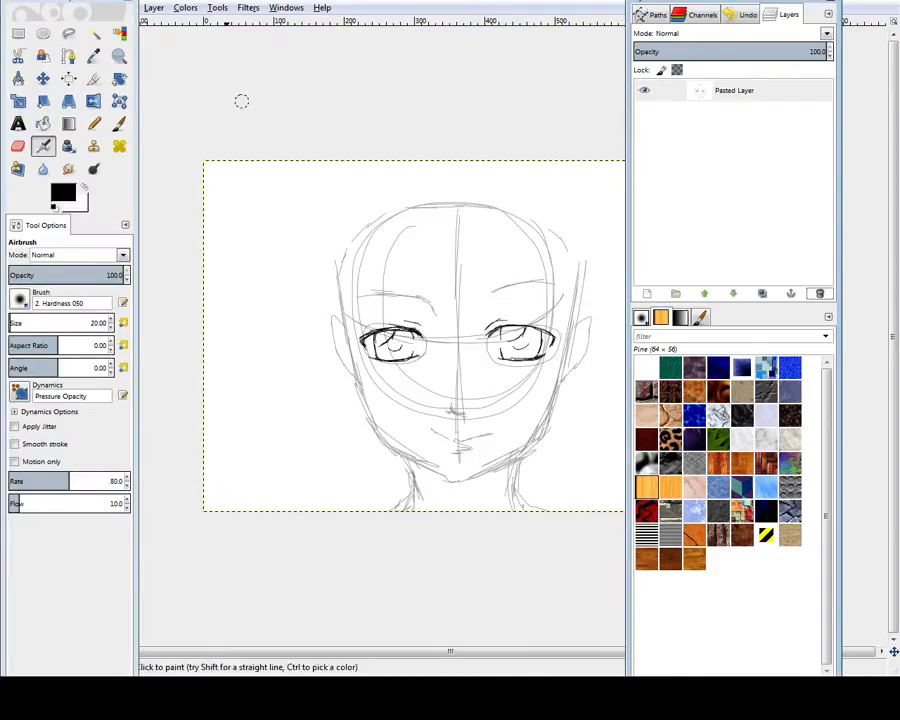
In FireAlpaca, restore Layer3 by undoing its merge, merge the shown Layer4 directly into Layer1 to copy that frame, and undo the merge
drag(104, 2, 103, 30)
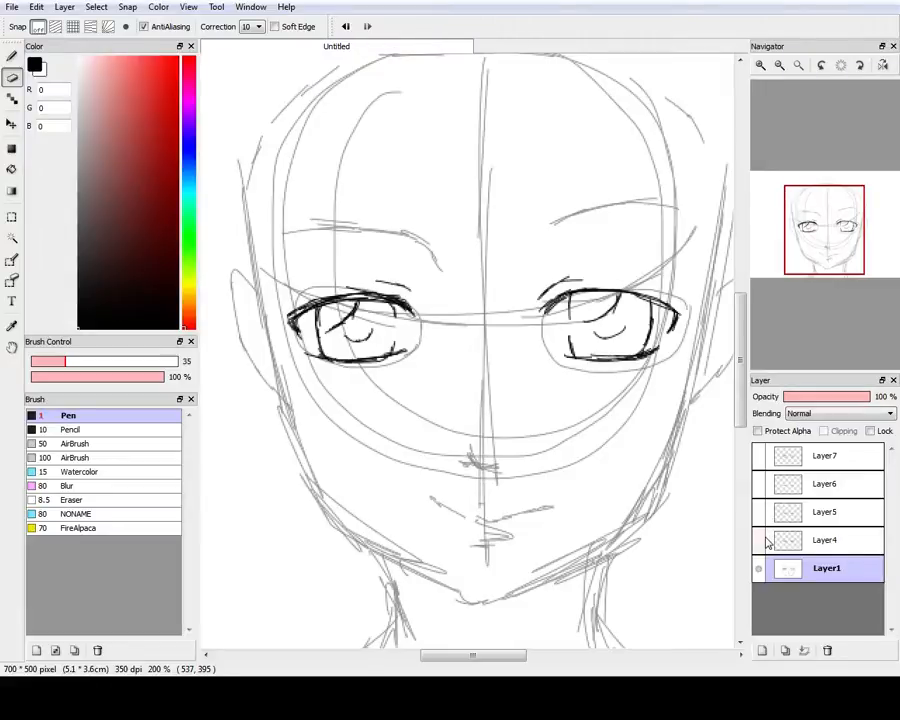
key(ctrl+shift+n)
click(759, 540)
drag(796, 551, 820, 598)
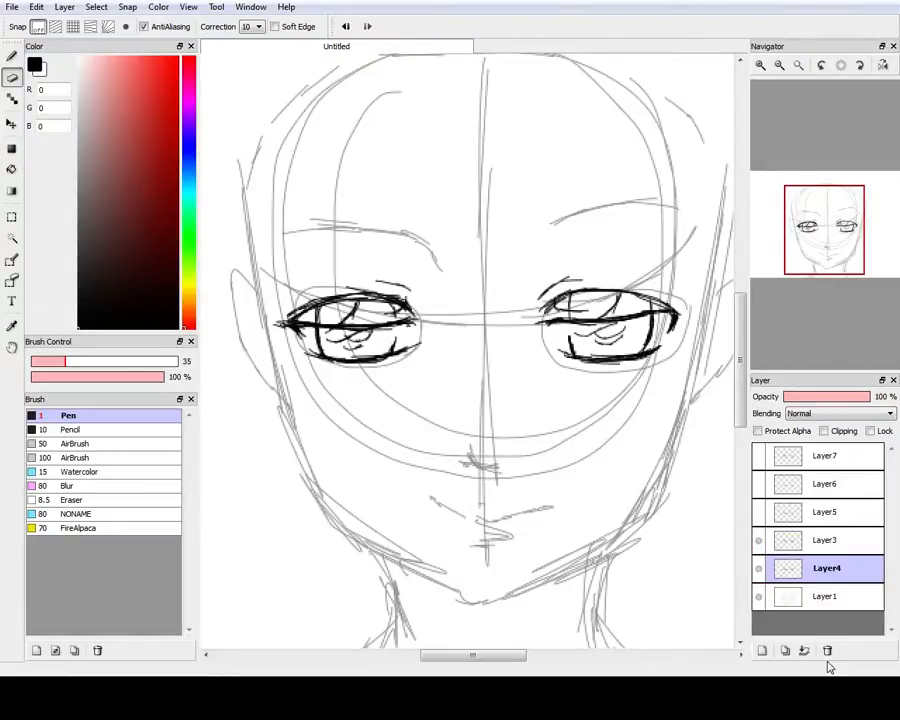
click(807, 653)
key(ctrl+z)
key(ctrl+z)
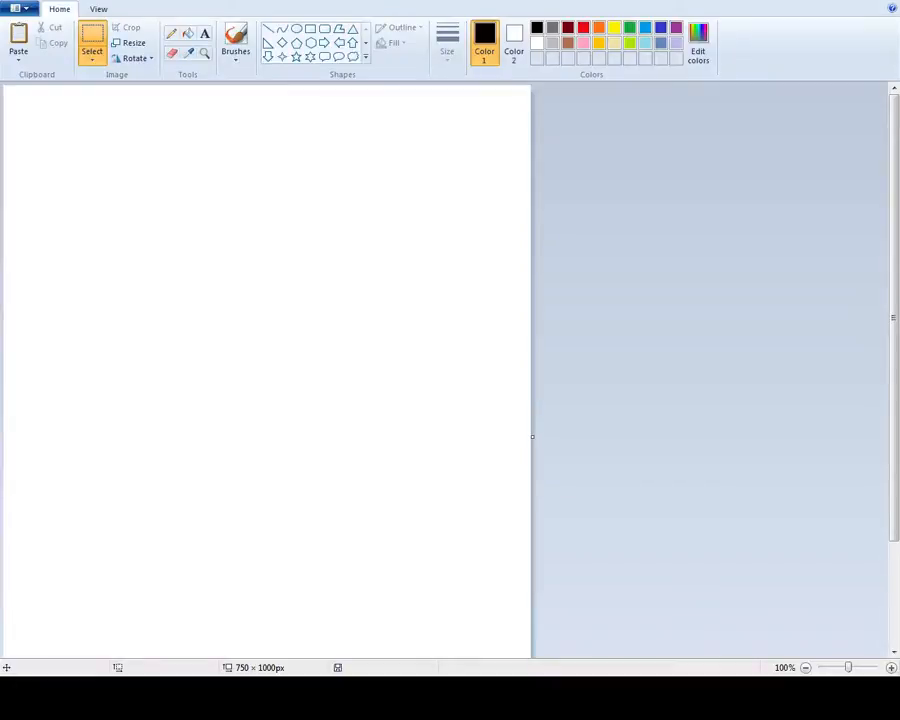
Try pasting the copied Layer4 frame in Paint and undo it, then paste the frame in GIMP as a new layer
key(ctrl+v)
key(ctrl+z)
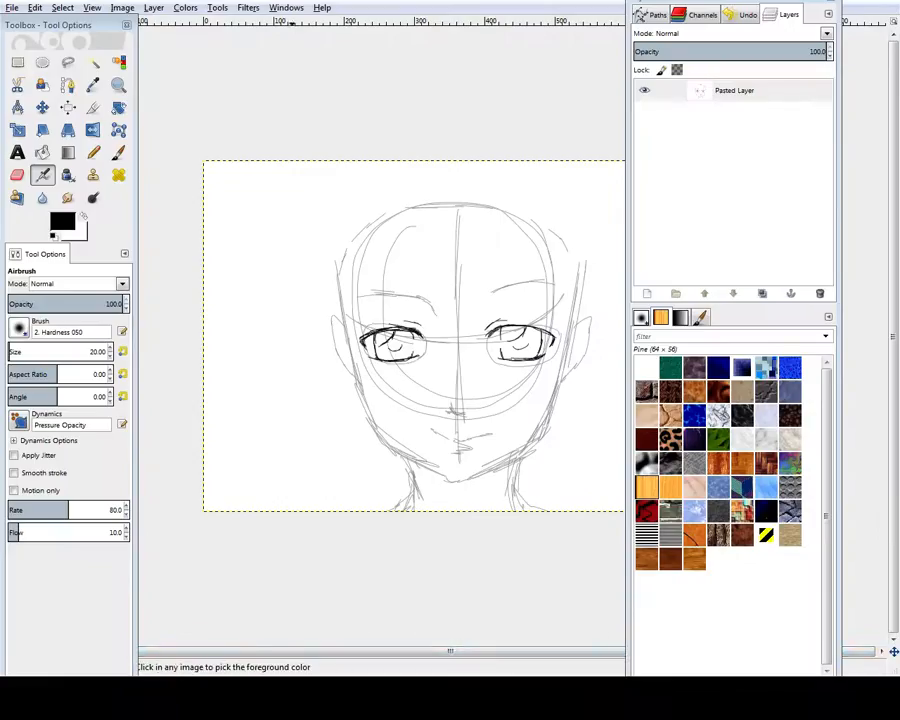
key(ctrl+v)
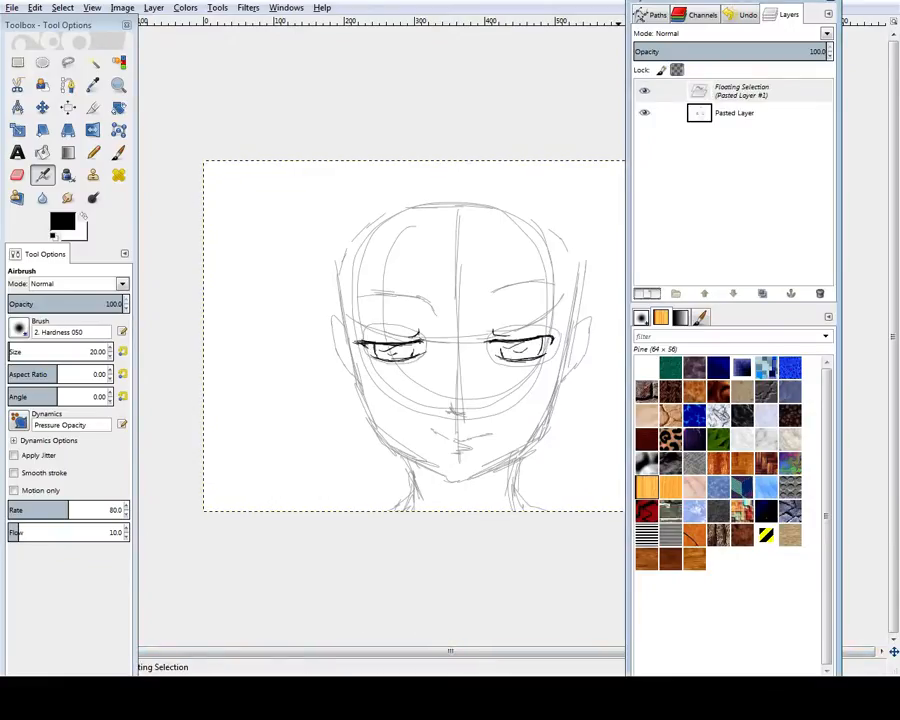
key(shift+ctrl+n)
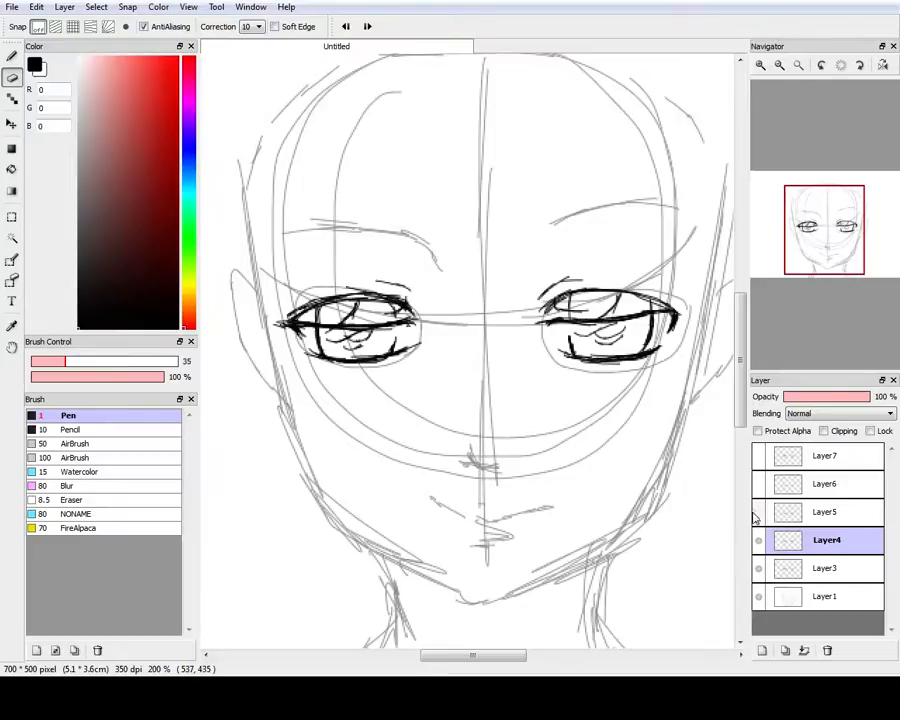
Back in FireAlpaca, show Layer5, move it directly above Layer1, merge it down to copy that frame, and undo the merge
click(757, 512)
click(757, 540)
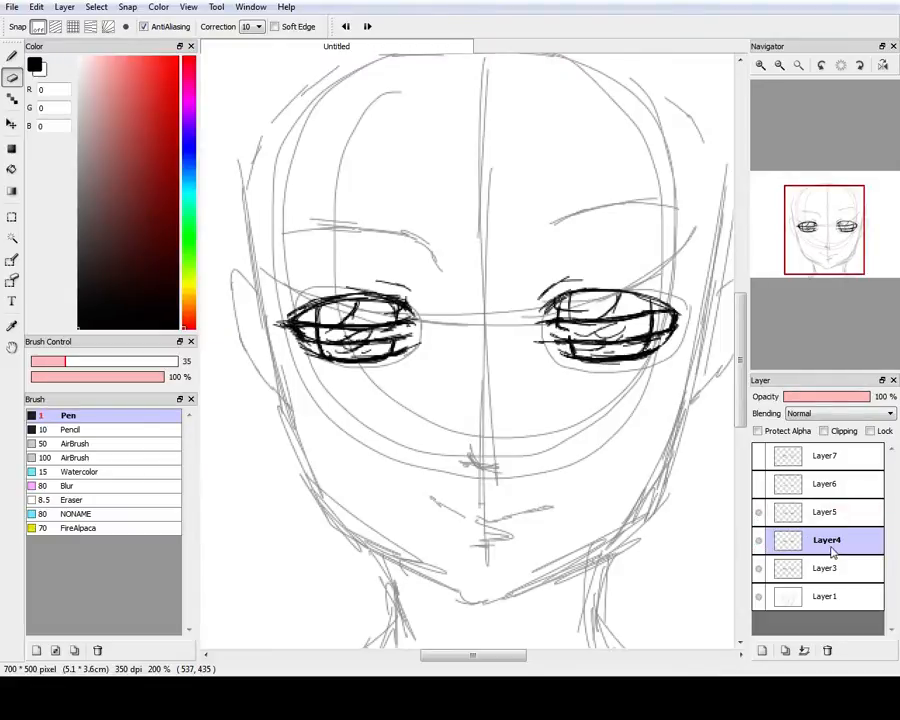
drag(826, 512, 826, 582)
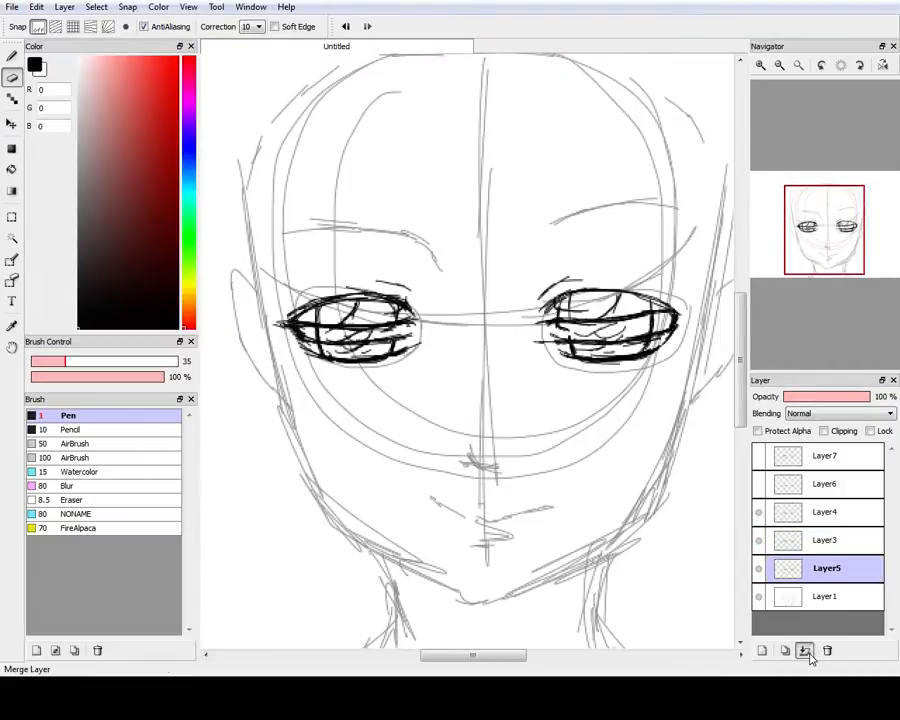
click(806, 651)
key(ctrl+z)
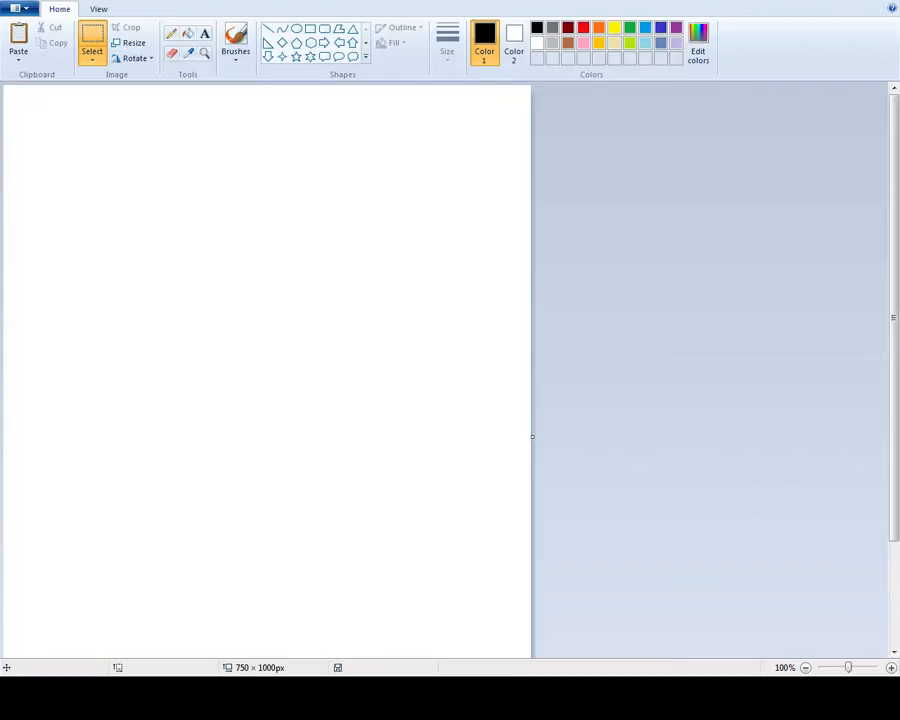
Test the copied Layer5 frame with an undone paste in Paint, then paste it in GIMP as a new layer
key(ctrl+v)
key(ctrl+z)
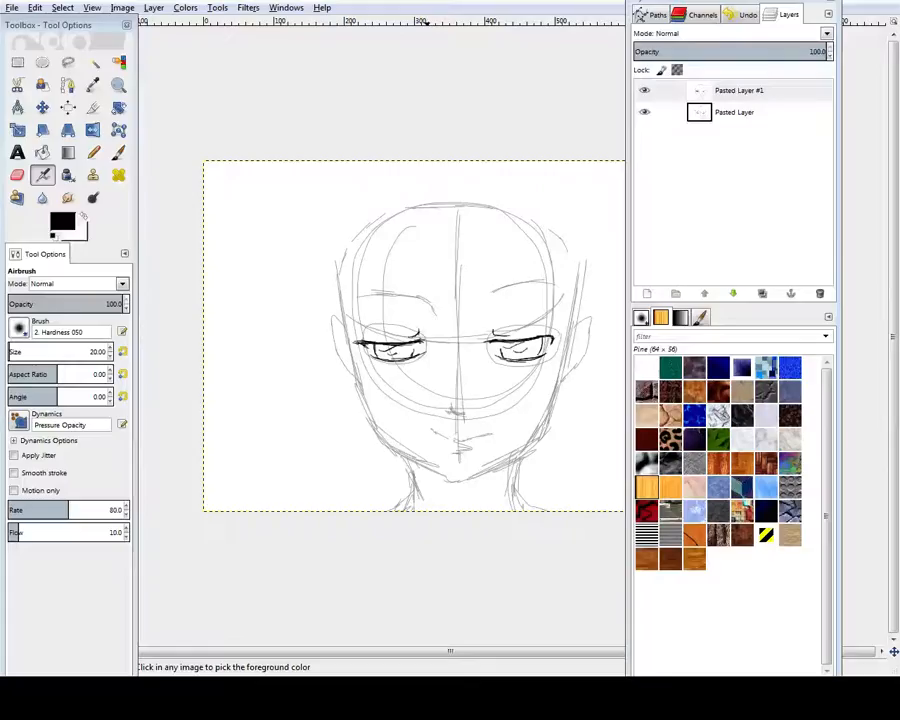
key(ctrl+v)
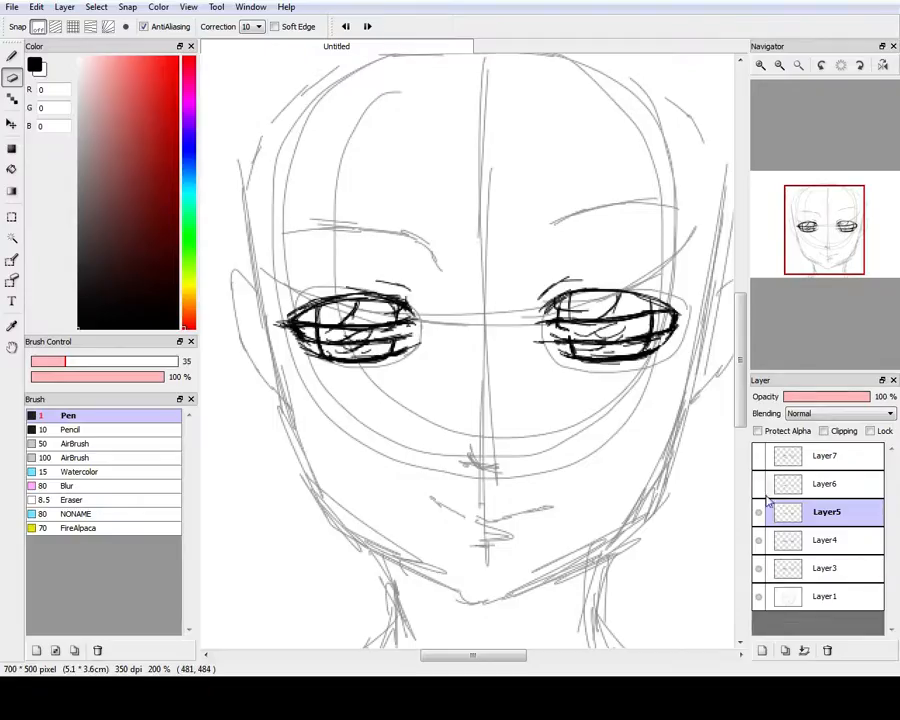
In FireAlpaca, move Layer6 directly above Layer1, merge it down to copy the closed-eye frame, and undo the merge and move
drag(825, 486, 816, 578)
click(807, 650)
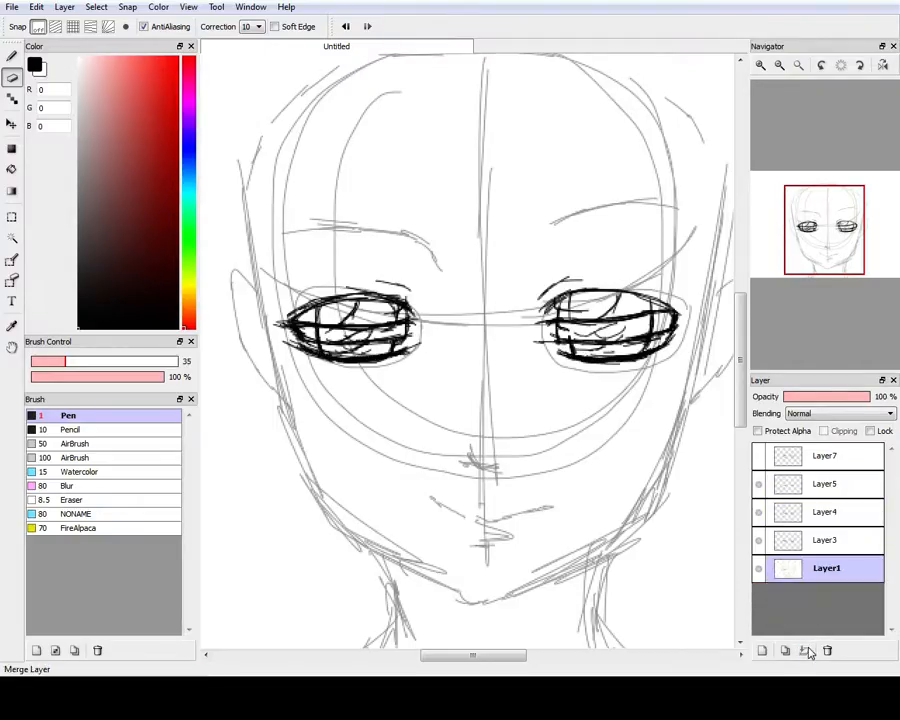
key(ctrl+z)
key(ctrl+z)
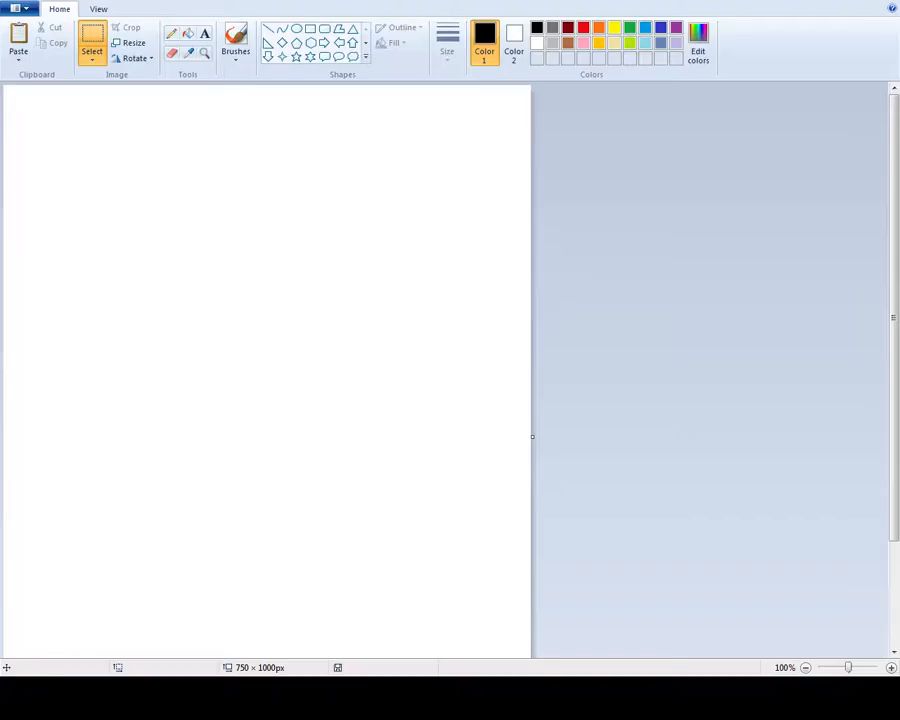
Test the closed-eye frame with an undone paste in Paint, then add it in GIMP as a new layer
key(ctrl+v)
key(ctrl+z)
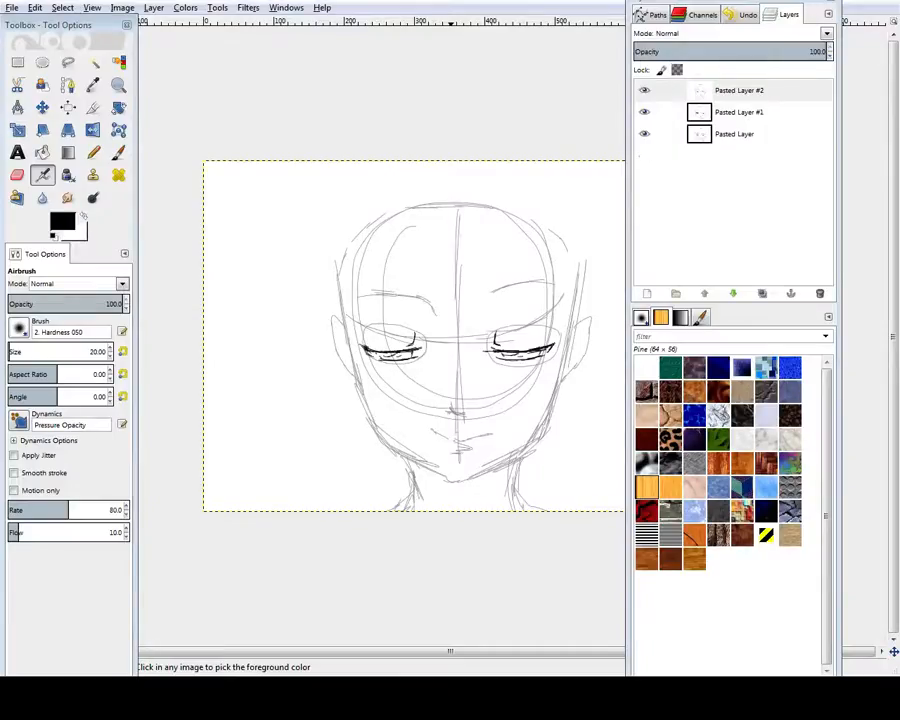
key(ctrl+v)
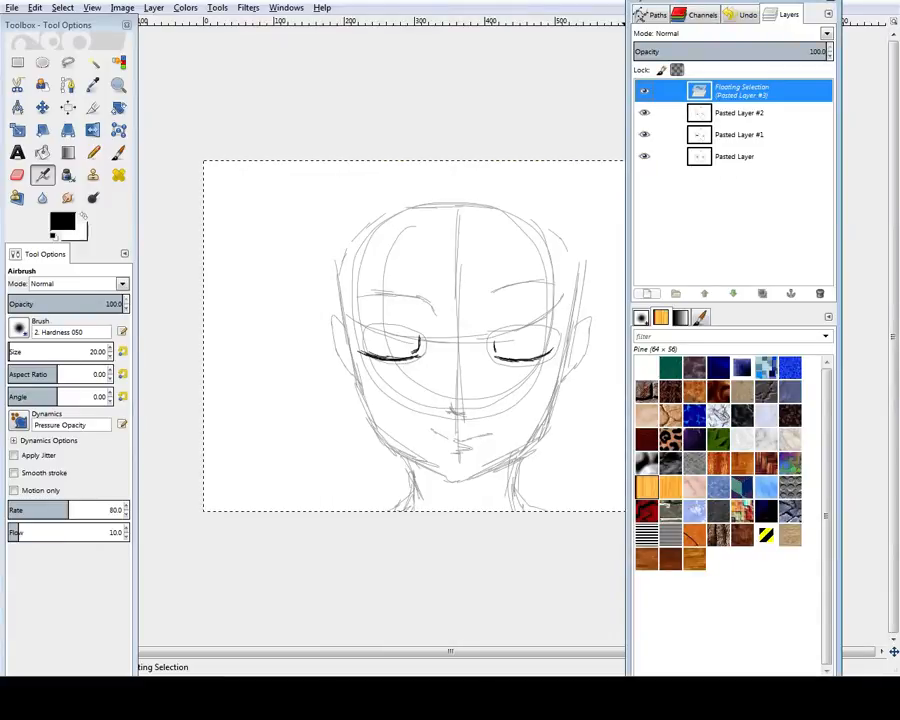
click(647, 293)
Duplicate Pasted Layer #2 and then Pasted Layer #1, moving each duplicate to the top of the layer stack
click(738, 113)
click(762, 293)
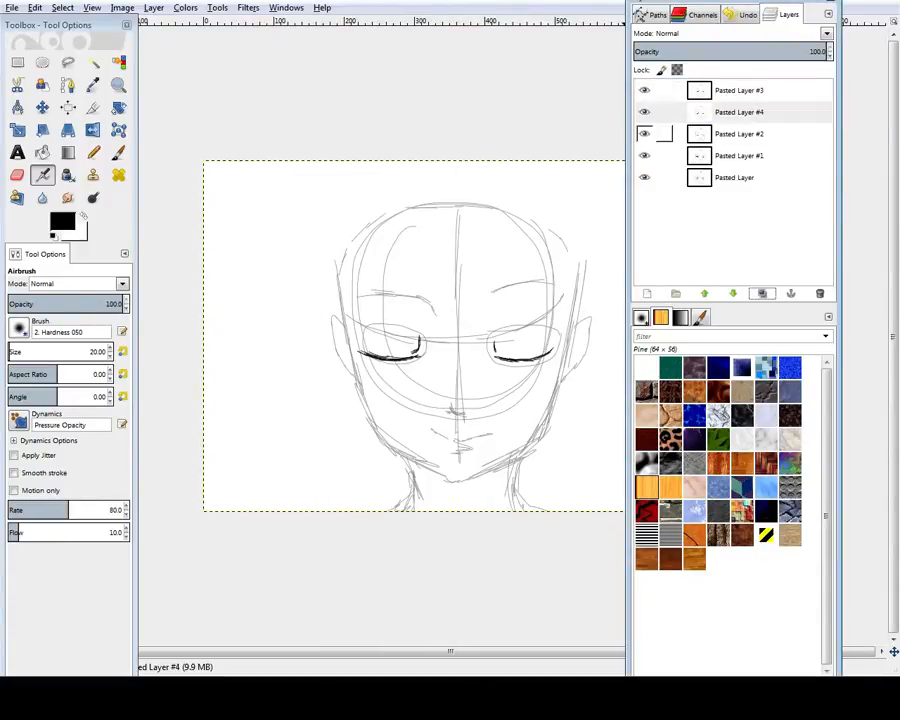
drag(738, 112, 738, 90)
click(738, 134)
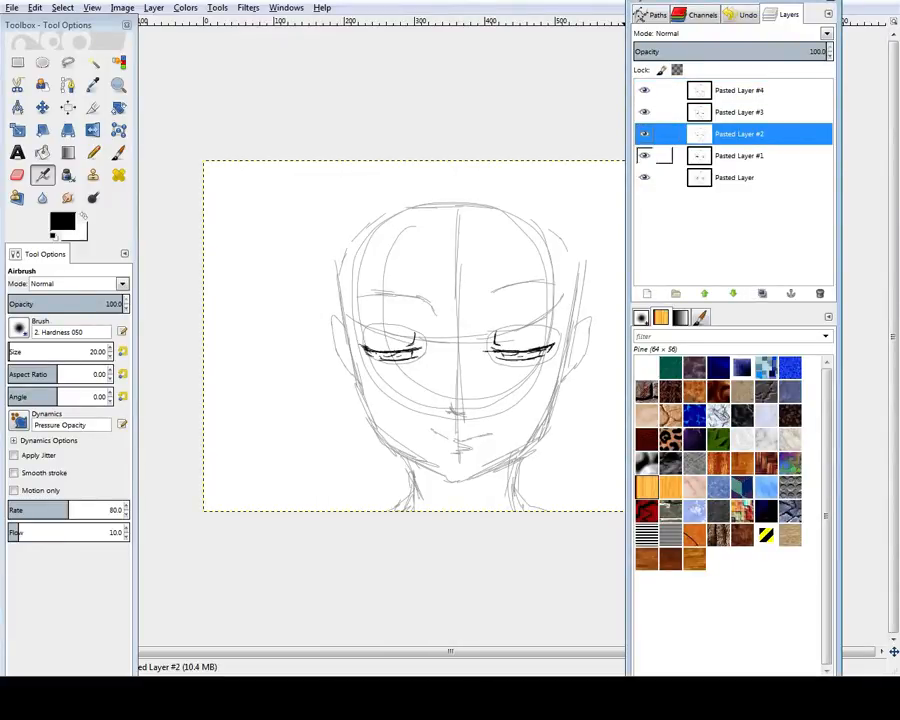
click(738, 156)
click(762, 293)
drag(738, 155, 742, 90)
Duplicate Pasted Layer #4 twice, moving each duplicate to the top of the layer stack
click(662, 134)
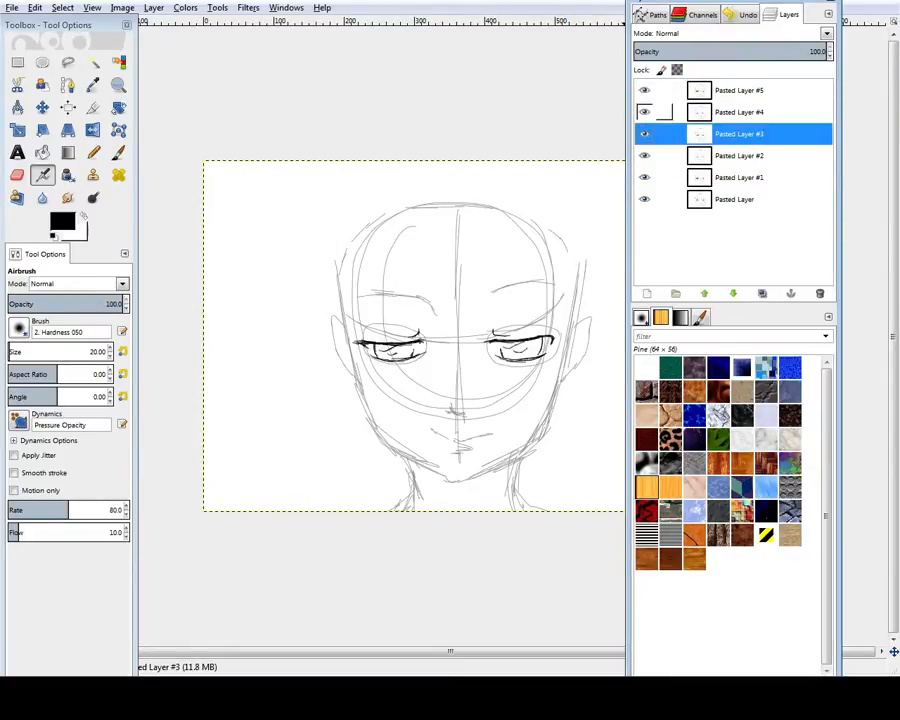
click(662, 112)
key(shift+ctrl+d)
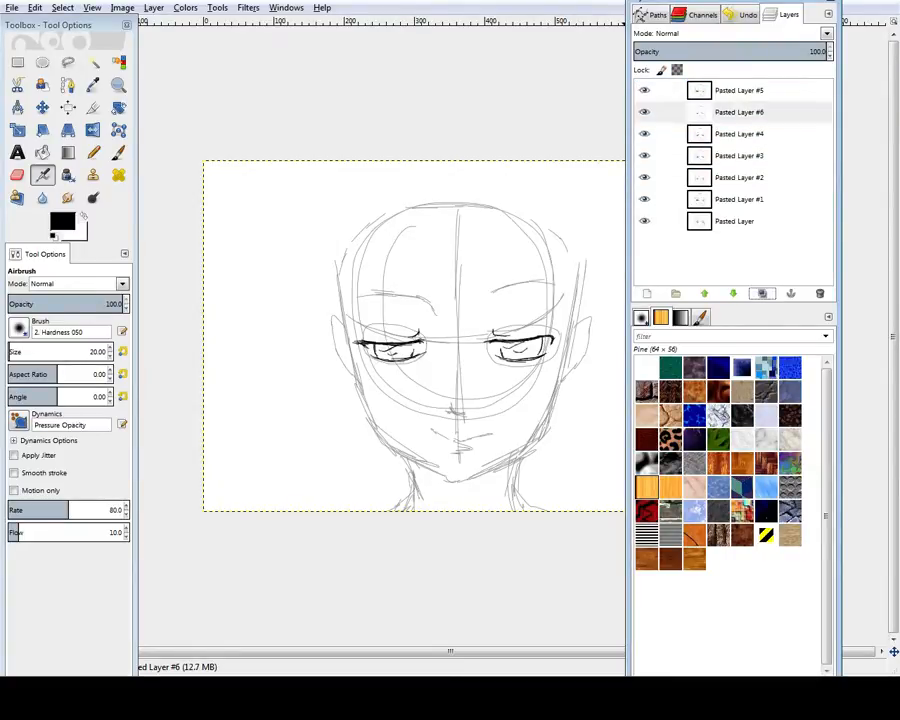
drag(648, 112, 700, 90)
click(665, 134)
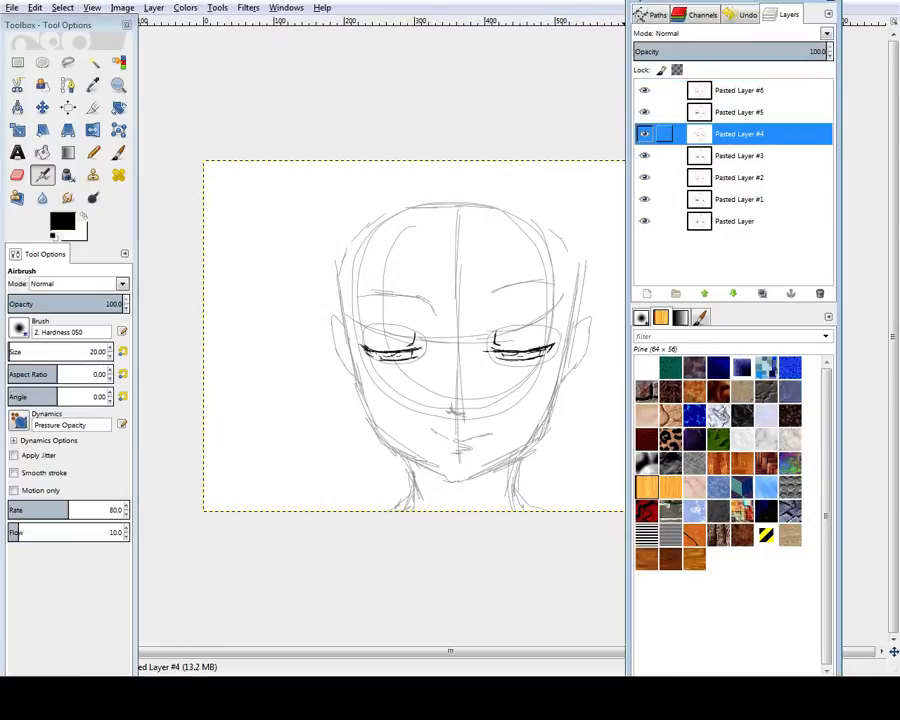
key(shift+ctrl+d)
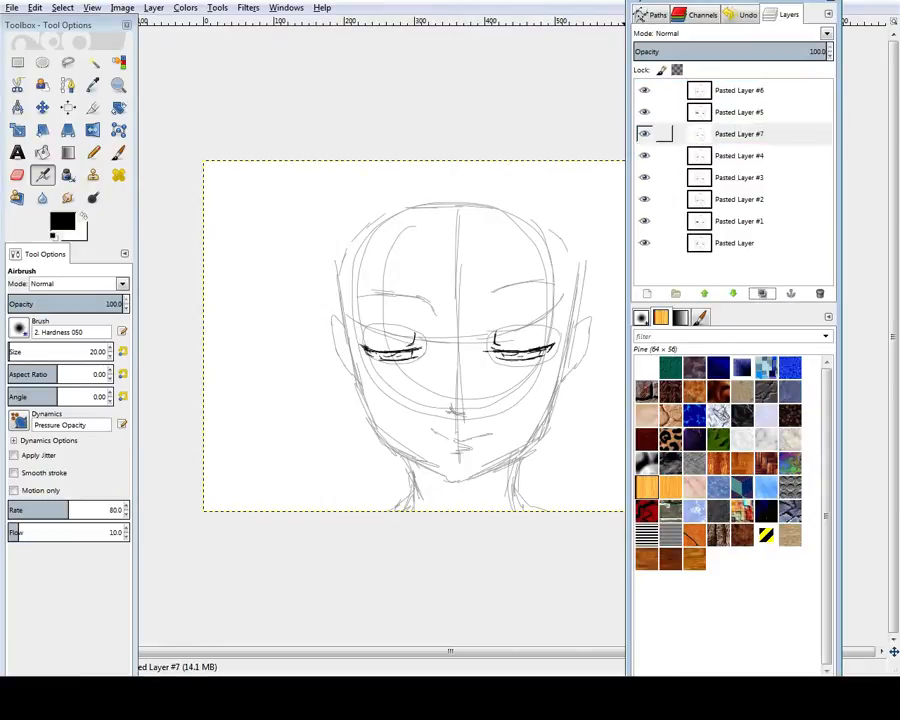
drag(665, 134, 738, 90)
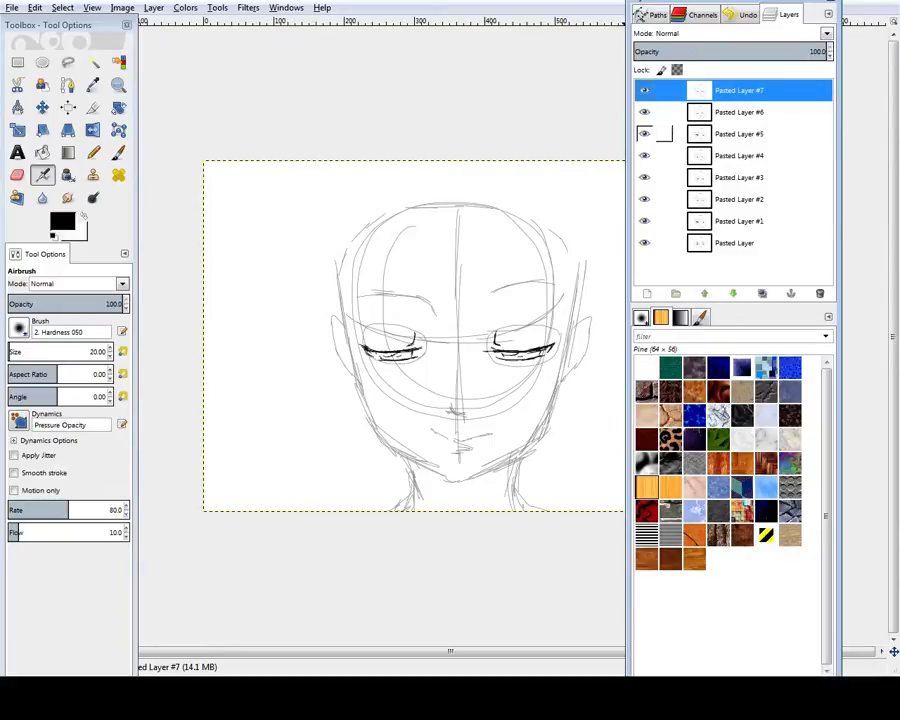
Duplicate the closed-eye Pasted Layer #3 and place the duplicate directly below Pasted Layer #7
click(665, 155)
click(665, 177)
key(shift+ctrl+d)
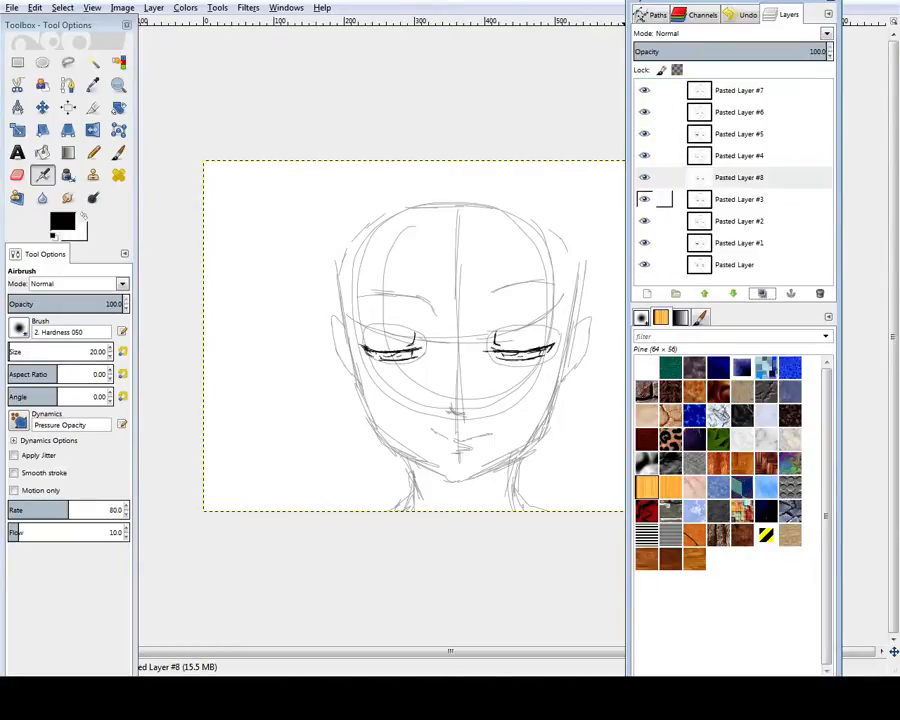
drag(665, 177, 740, 125)
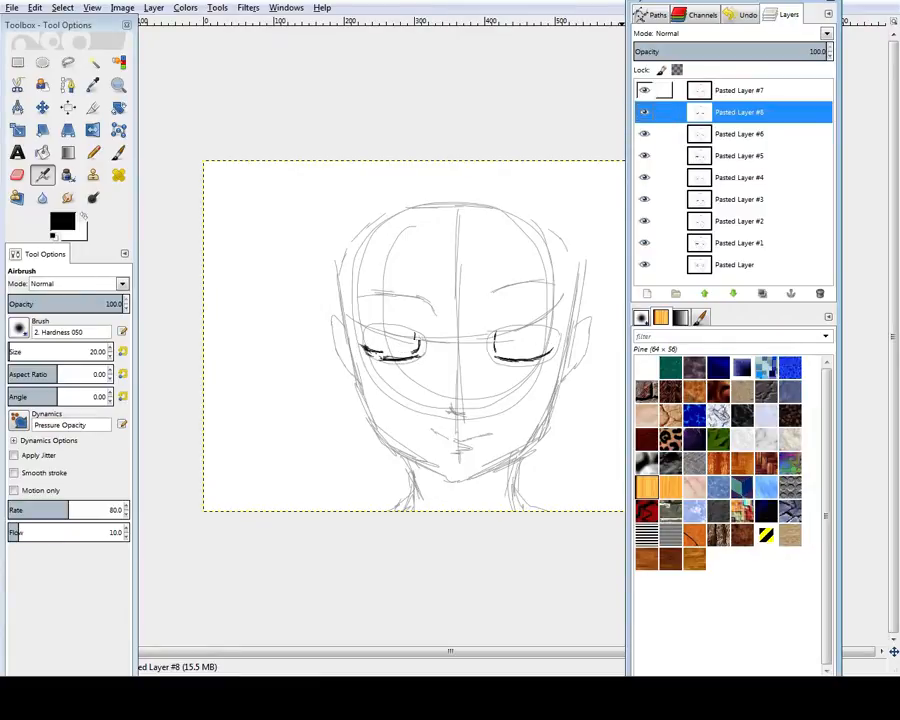
Duplicate Pasted Layer #1 and then the bottommost Pasted Layer, moving each duplicate to the top of the stack
click(665, 242)
key(shift+ctrl+d)
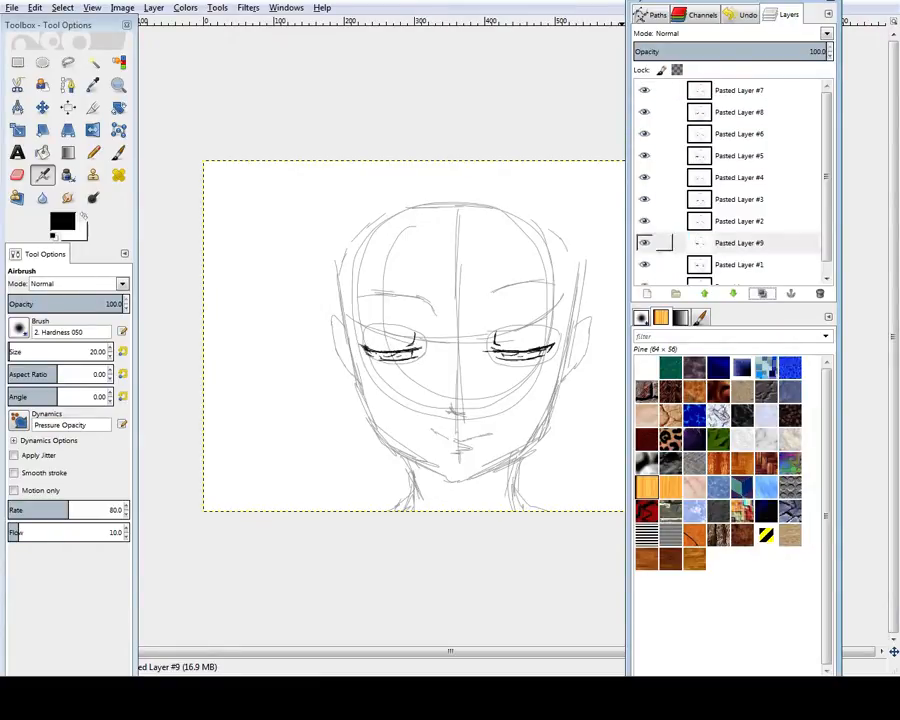
drag(665, 242, 740, 90)
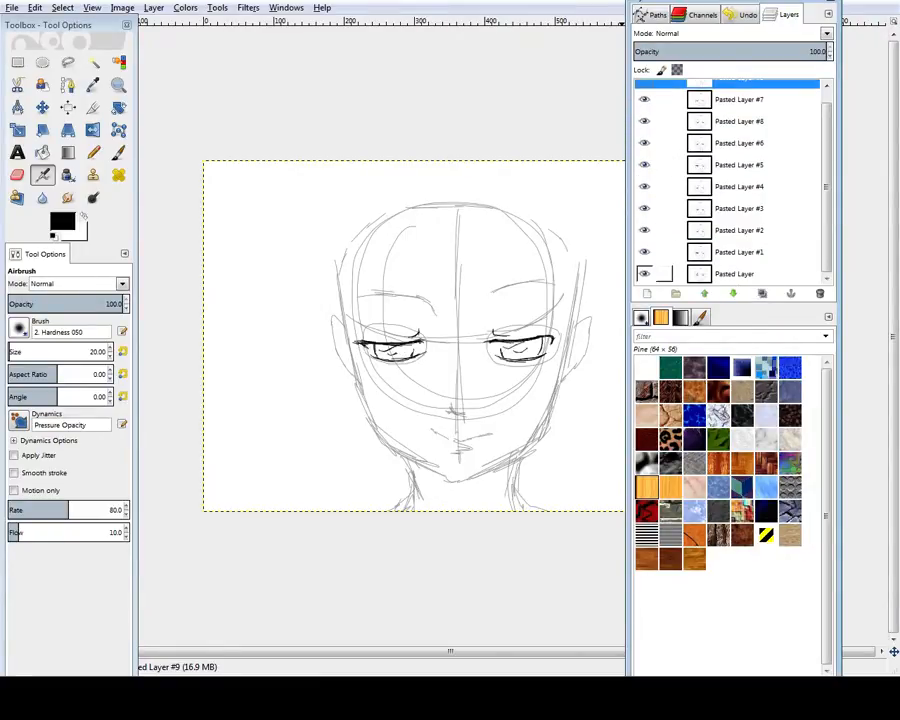
click(735, 273)
key(shift+ctrl+d)
drag(735, 273, 770, 88)
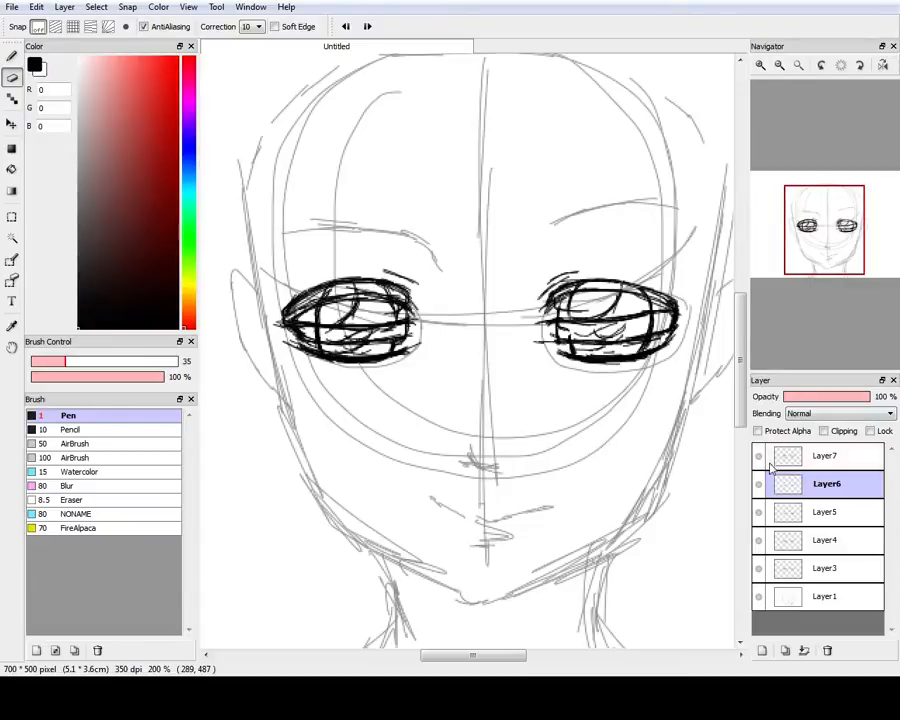
In FireAlpaca, move Layer7 directly above Layer1, merge it down to copy the wide-open eye frame, and undo the merge and move
drag(775, 462, 811, 592)
click(804, 650)
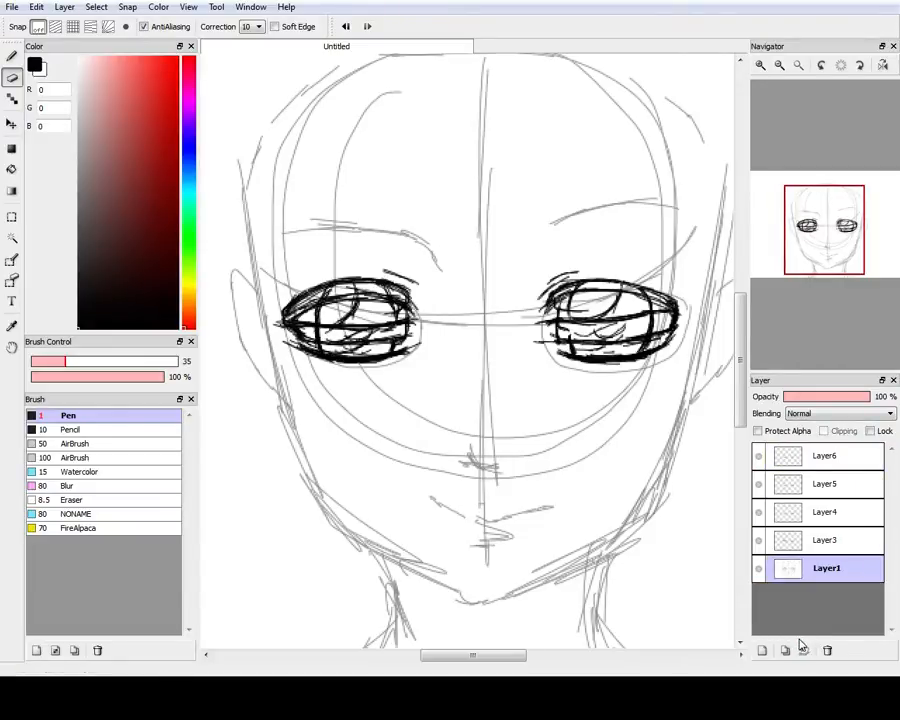
key(ctrl+z)
key(ctrl+z)
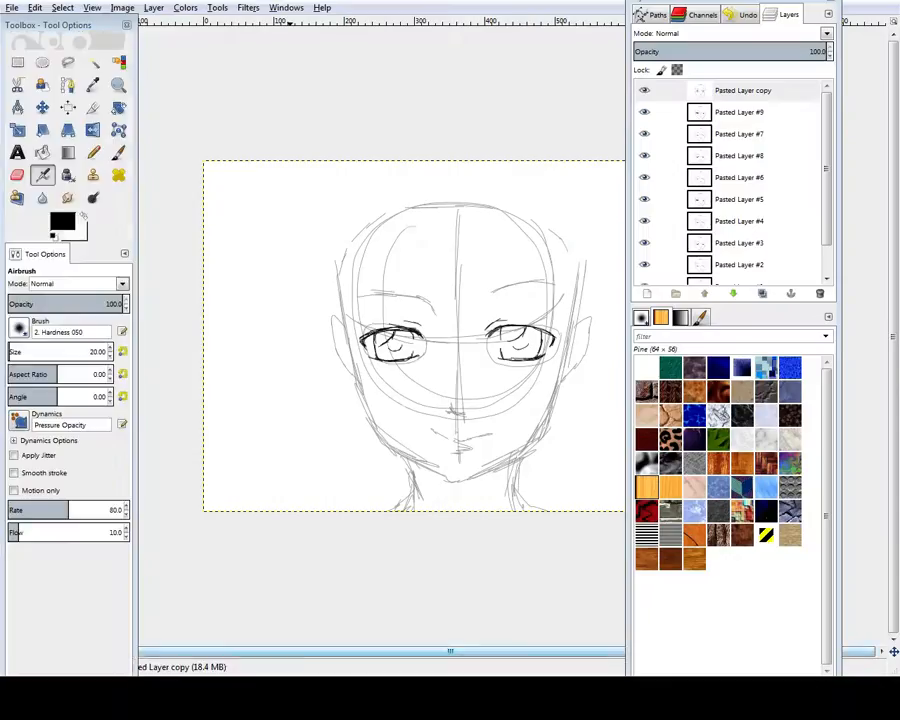
In GIMP, paste the wide-open eye frame as a new layer and stack four duplicates of Pasted Layer copy above it
key(ctrl+v)
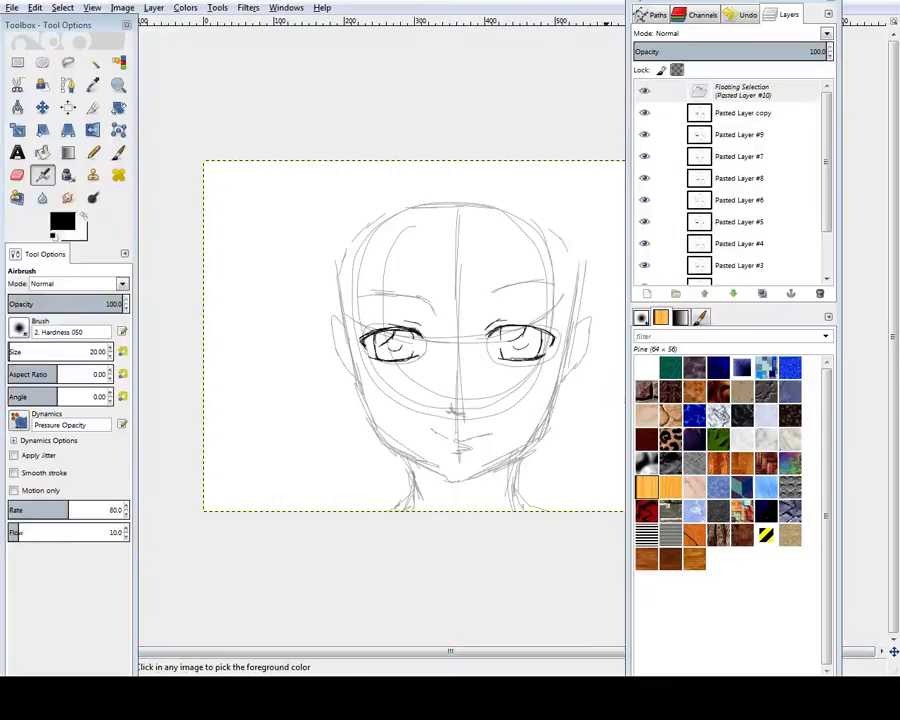
key(ctrl+shift+n)
click(762, 293)
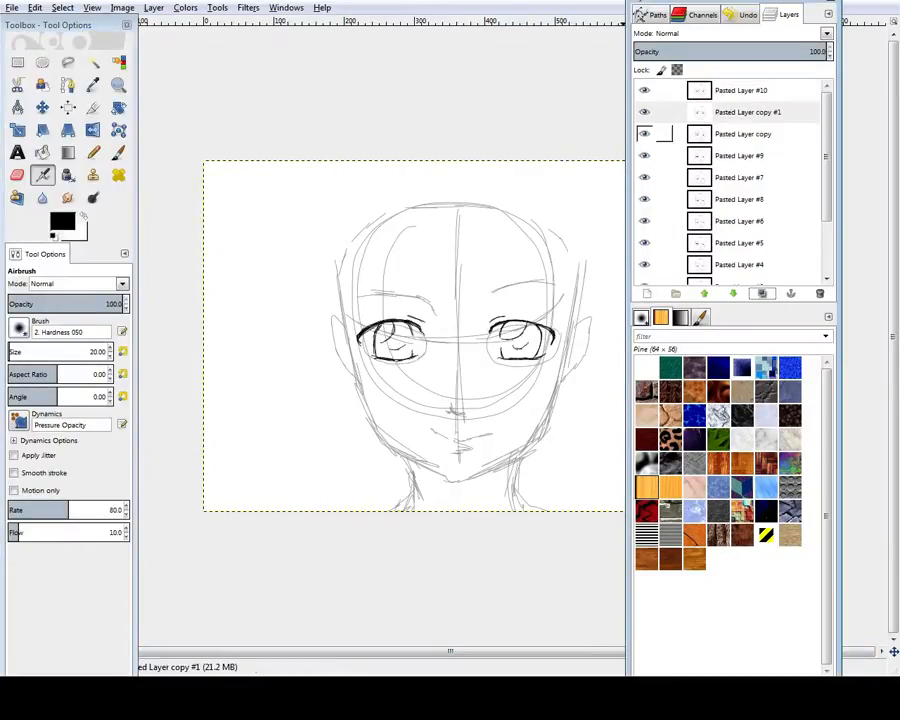
mouse_move(748, 112)
mouse_down()
mouse_move(735, 100)
mouse_move(745, 90)
mouse_up()
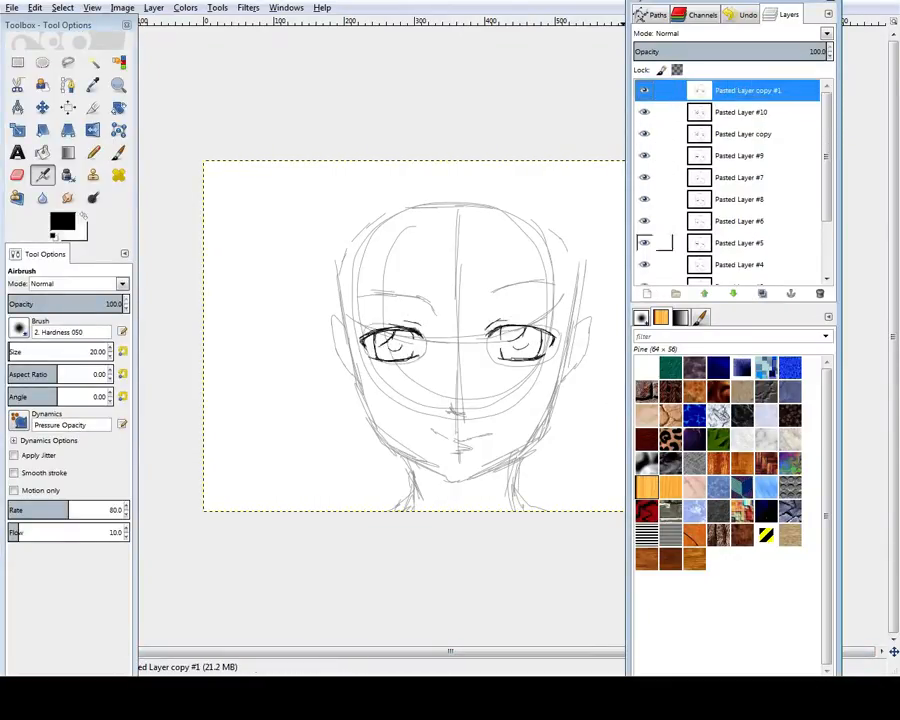
click(762, 293)
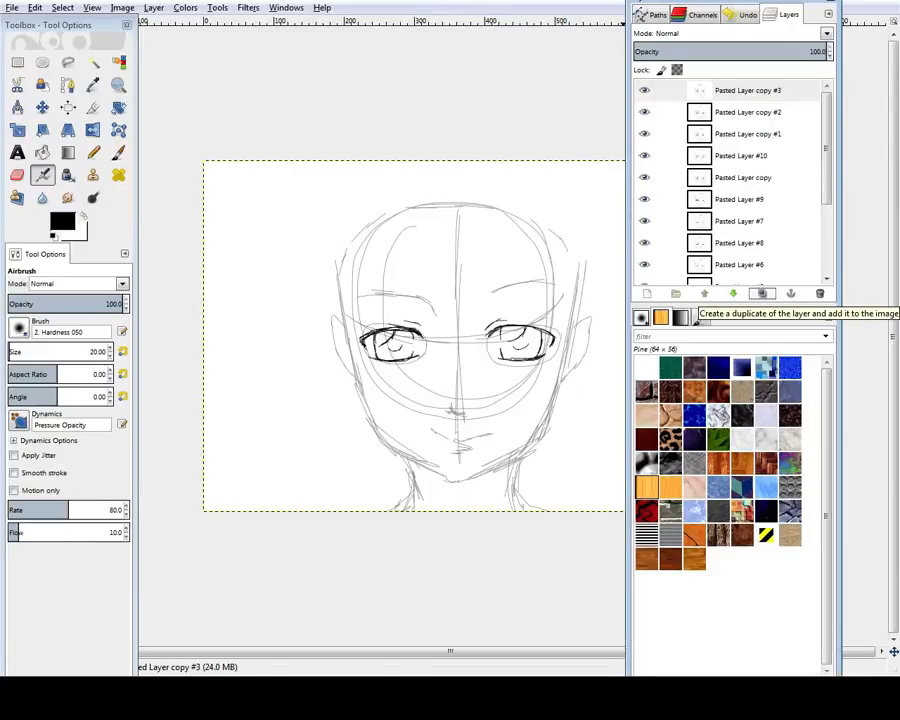
click(762, 293)
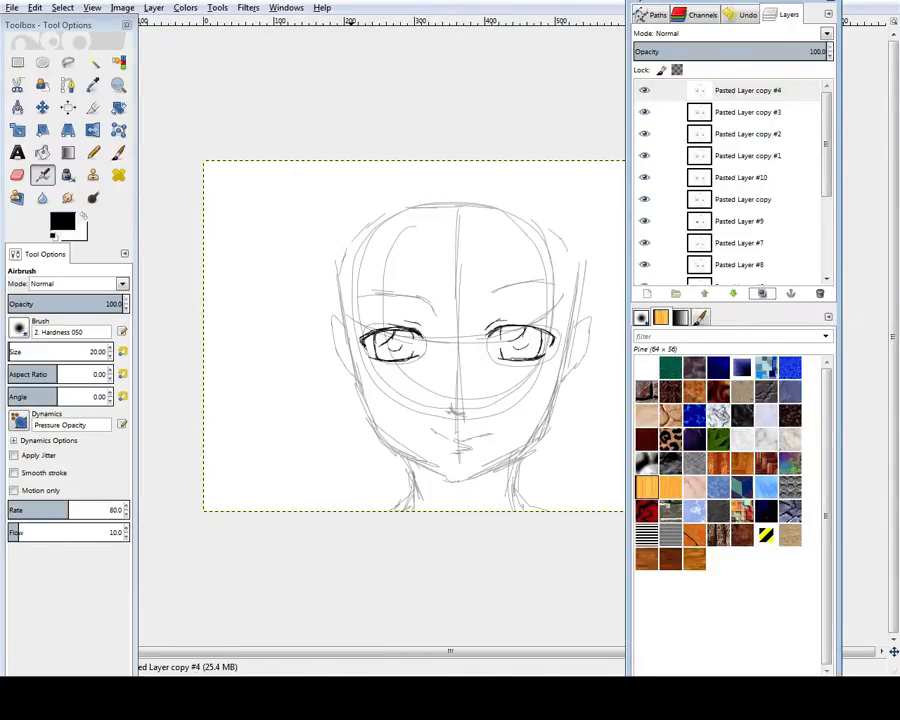
Open the animation playback preview of the layered blink frames and play it at 10 fps
click(248, 7)
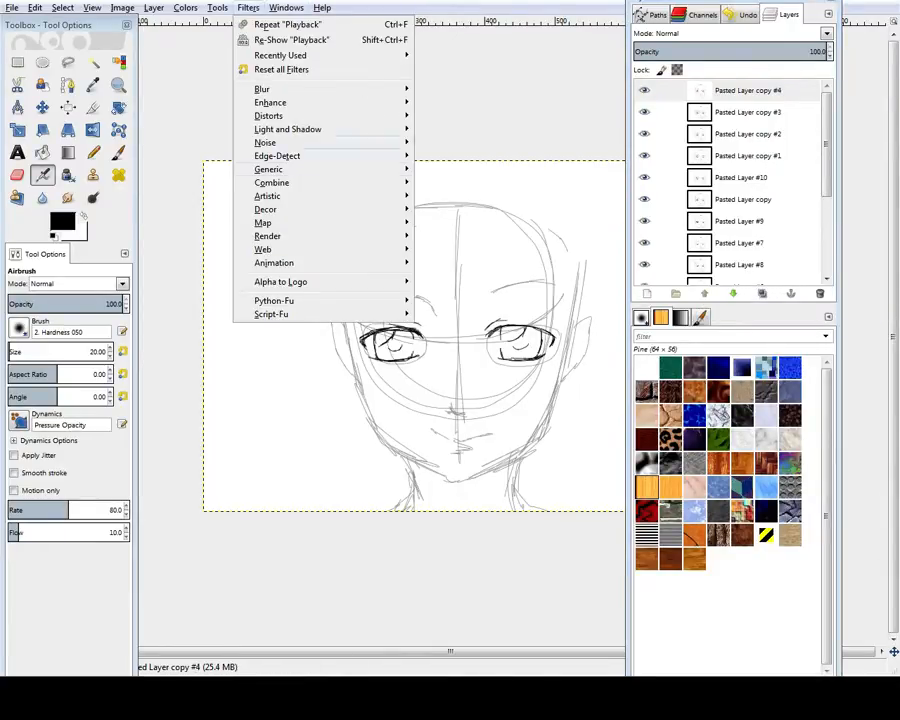
mouse_move(300, 262)
click(497, 362)
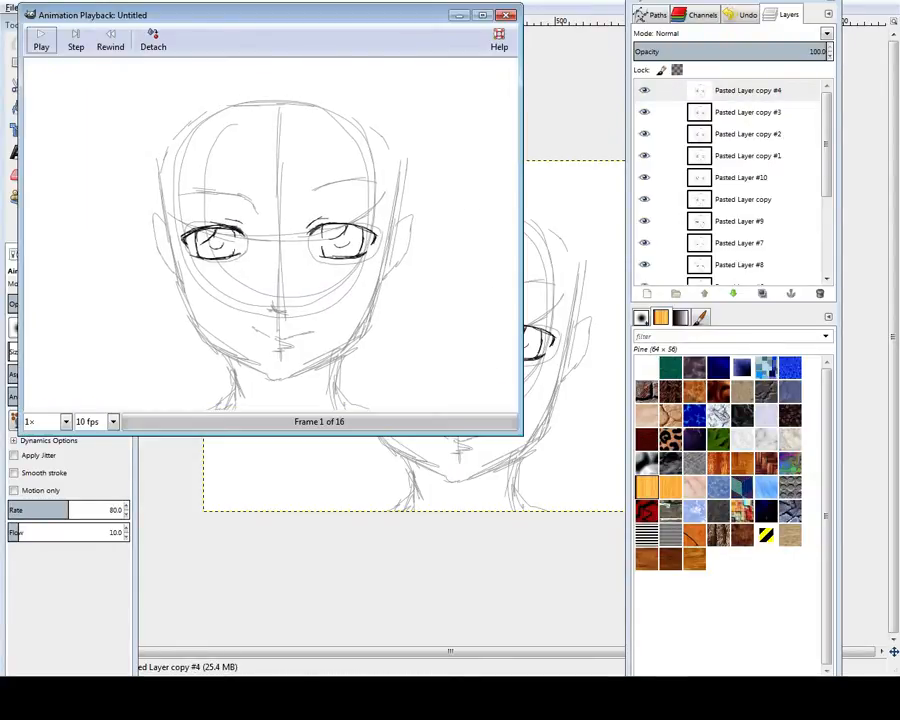
drag(200, 15, 266, 18)
click(108, 46)
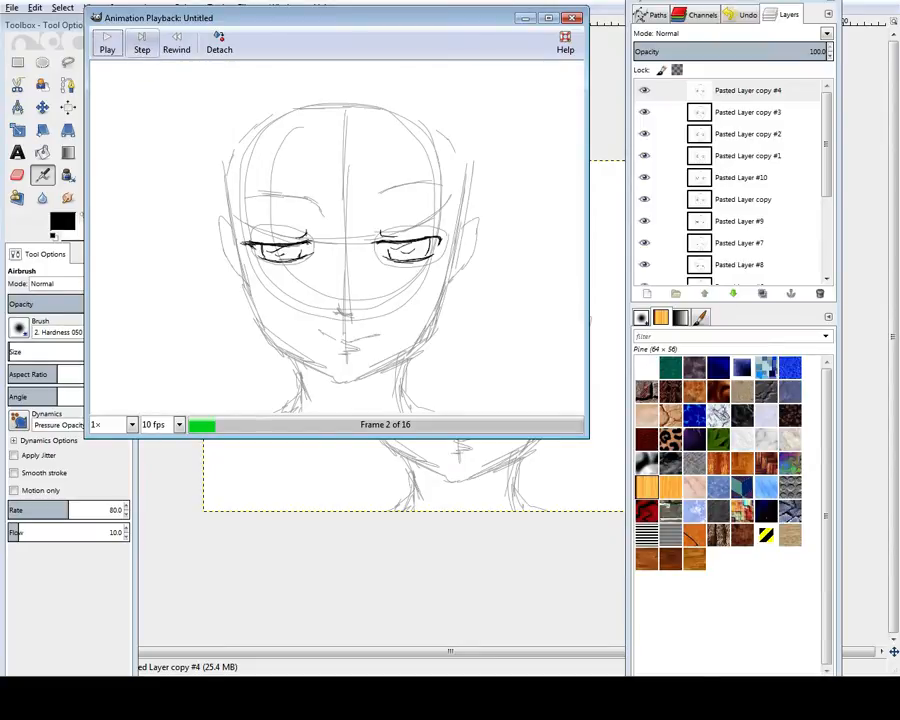
Step through the blink animation frame by frame up to the last frame, and play it again from the start
click(142, 44)
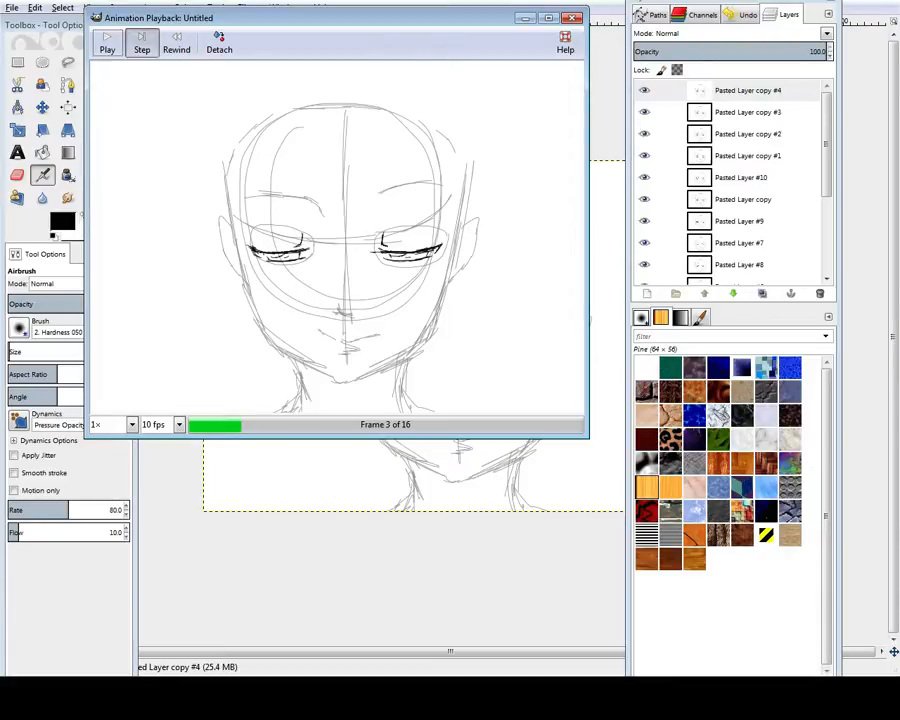
click(142, 44)
click(142, 44)
click(142, 44)
click(142, 44)
click(142, 44)
click(142, 44)
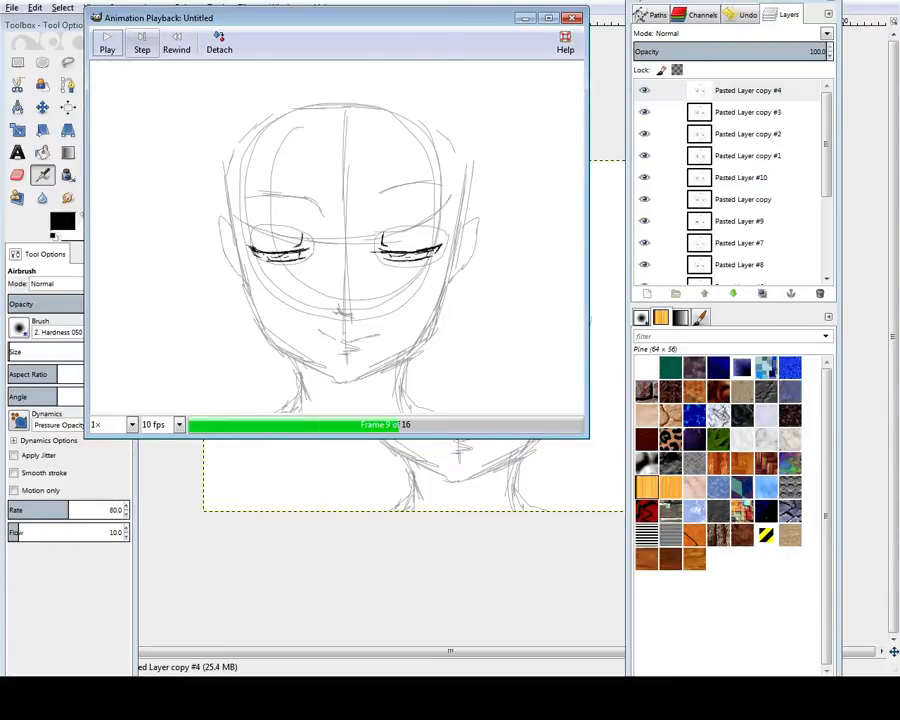
click(142, 44)
click(142, 44)
click(142, 44)
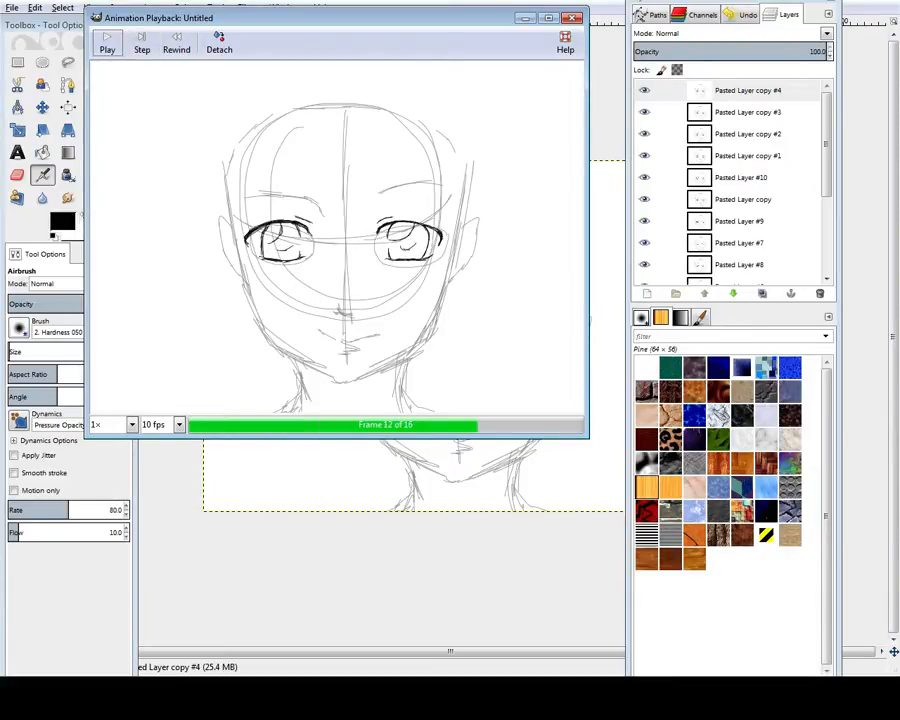
click(142, 44)
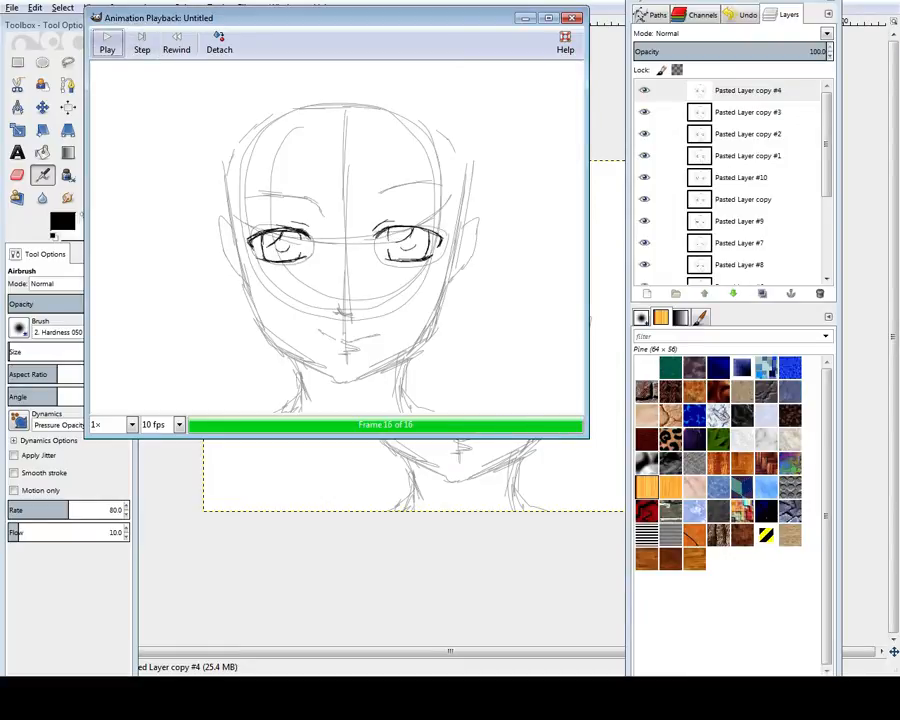
click(107, 45)
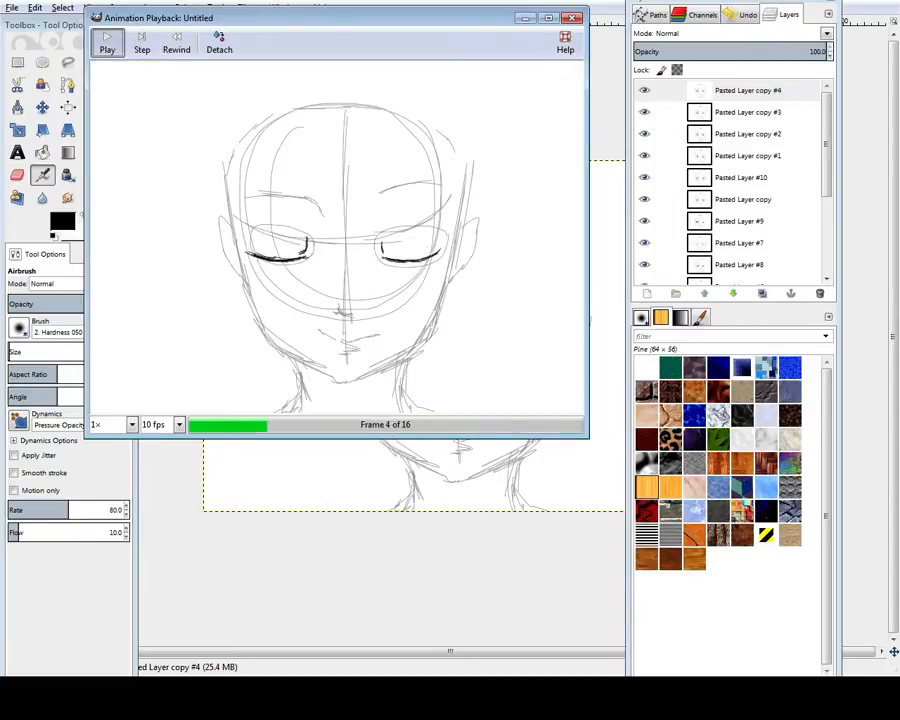